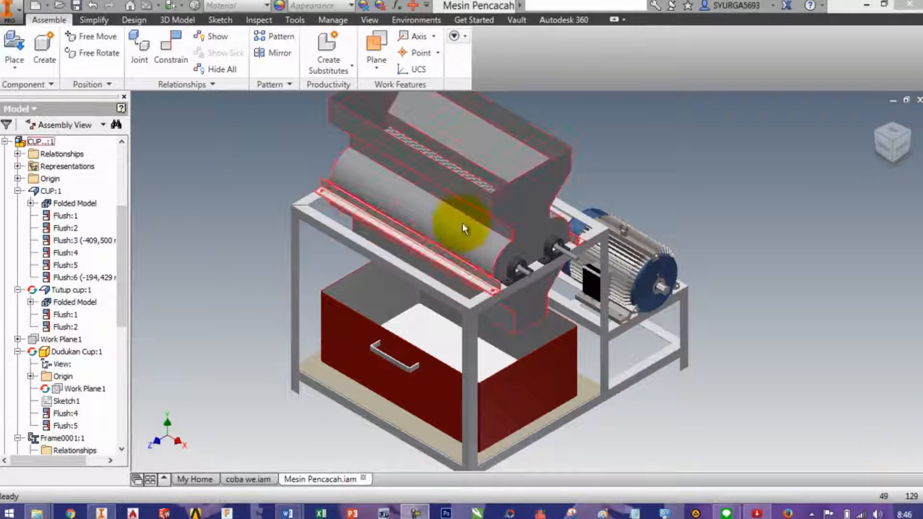
{"action": "mouse_move", "coordinate": [724, 514]}
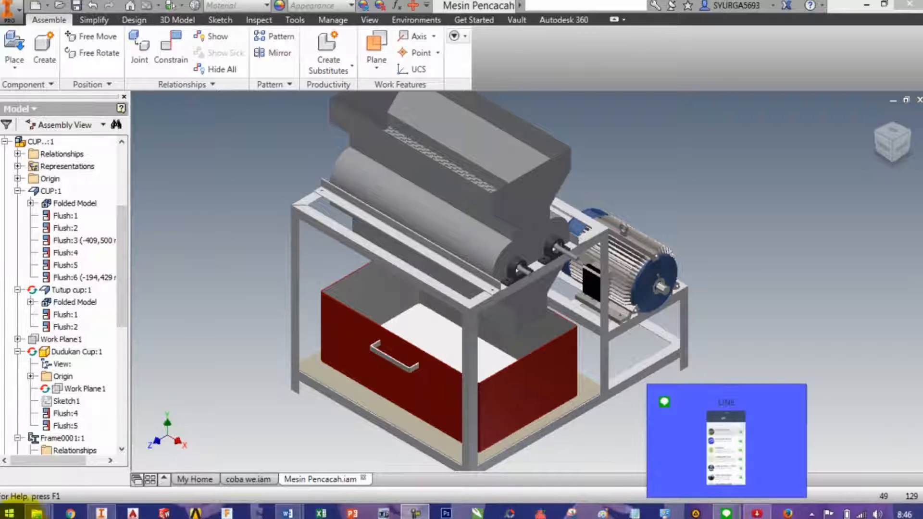
{"action": "mouse_move", "coordinate": [35, 513]}
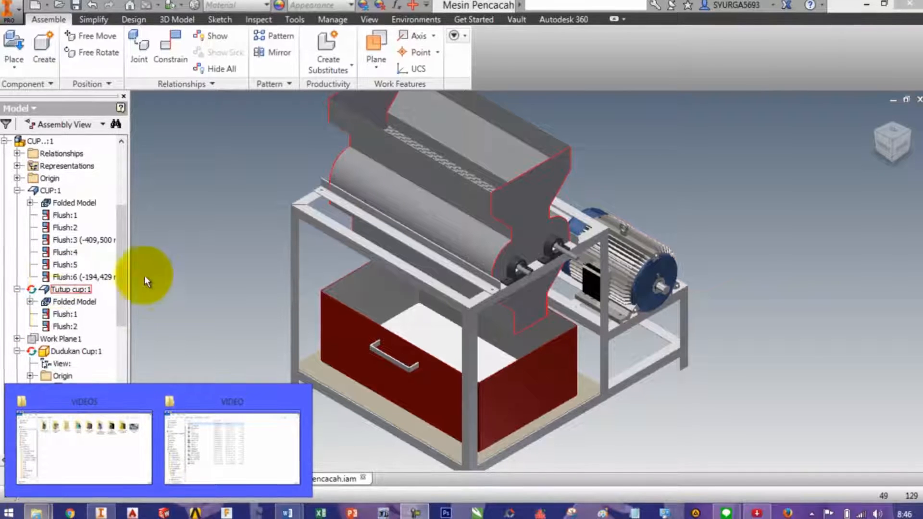
{"action": "left_click", "coordinate": [723, 390]}
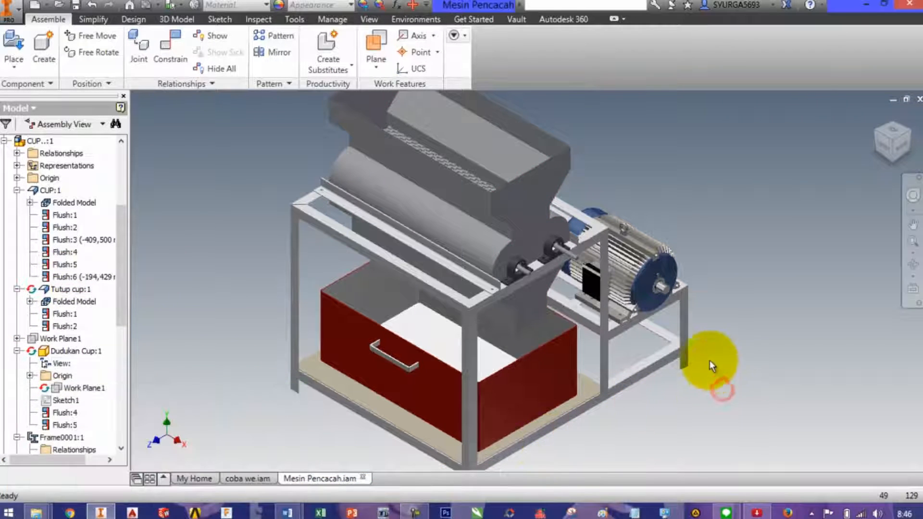
{"action": "scroll", "coordinate": [664, 286], "scroll_direction": "up", "scroll_amount": 3}
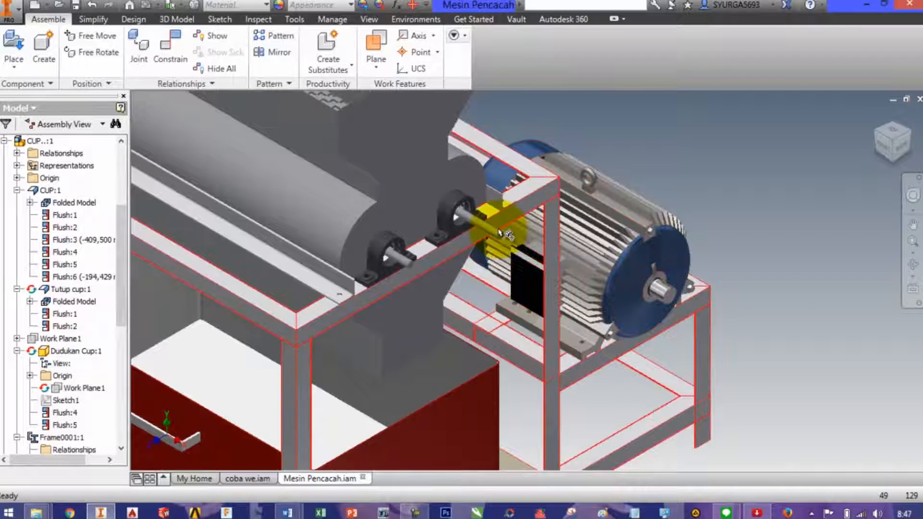
{"action": "scroll", "coordinate": [733, 205], "scroll_direction": "down", "scroll_amount": 3}
{"action": "middle_click_drag", "start_coordinate": [760, 217], "coordinate": [844, 257]}
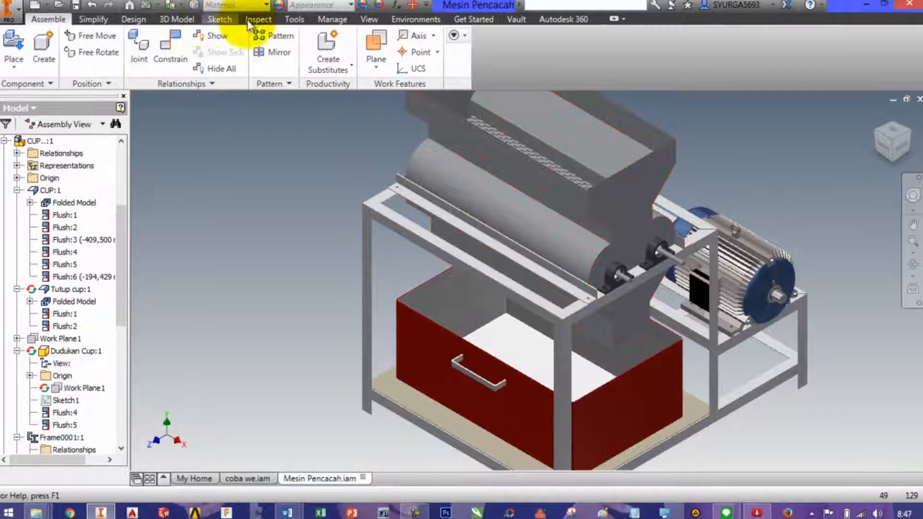
Start a V-belt design and choose the 17/B DIN 2215 classical wrapped V-belt.
{"action": "left_click", "coordinate": [136, 20]}
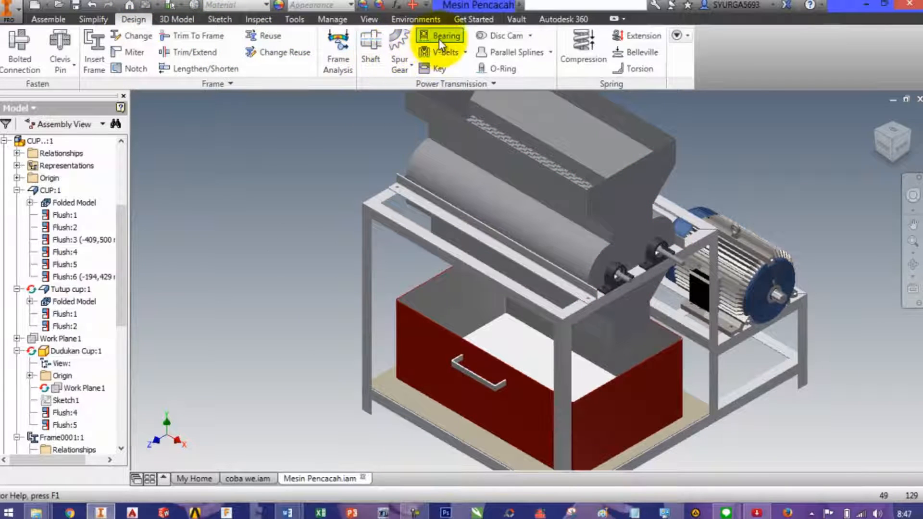
{"action": "left_click", "coordinate": [437, 51]}
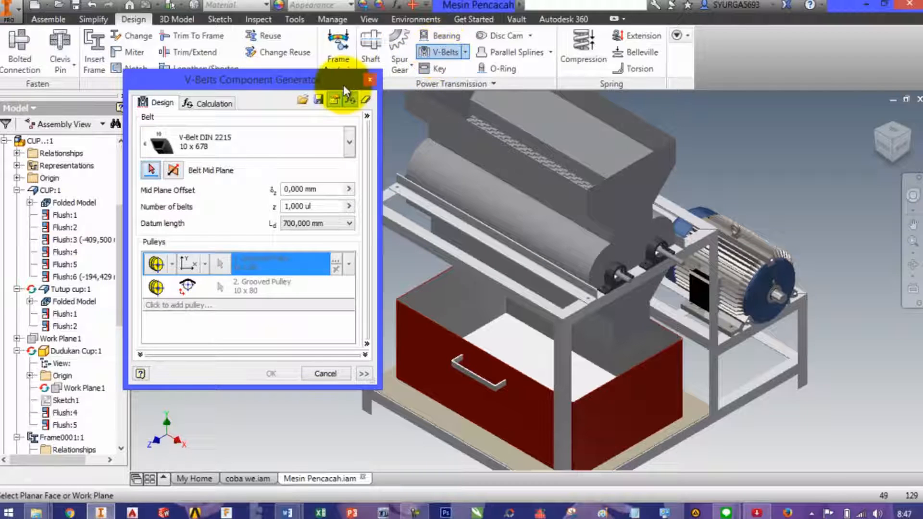
{"action": "left_click", "coordinate": [298, 140]}
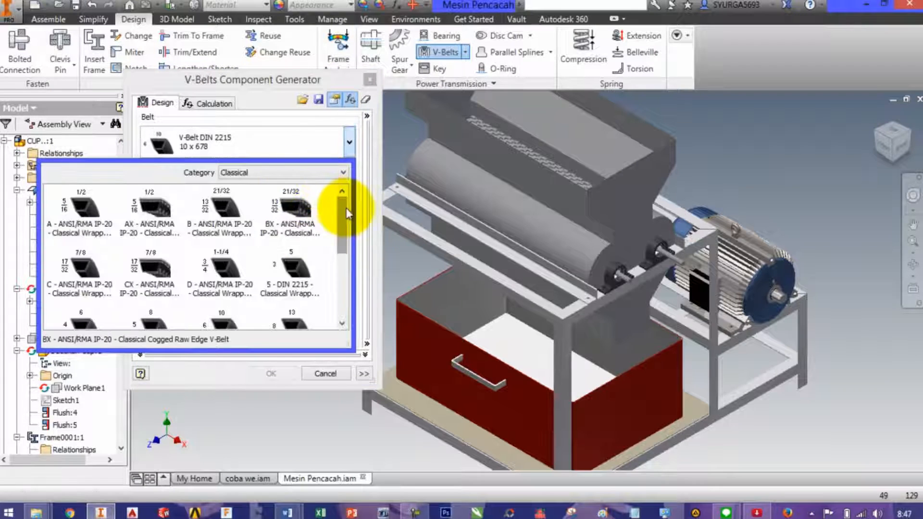
{"action": "left_click_drag", "start_coordinate": [343, 206], "coordinate": [345, 294]}
{"action": "left_click", "coordinate": [93, 235]}
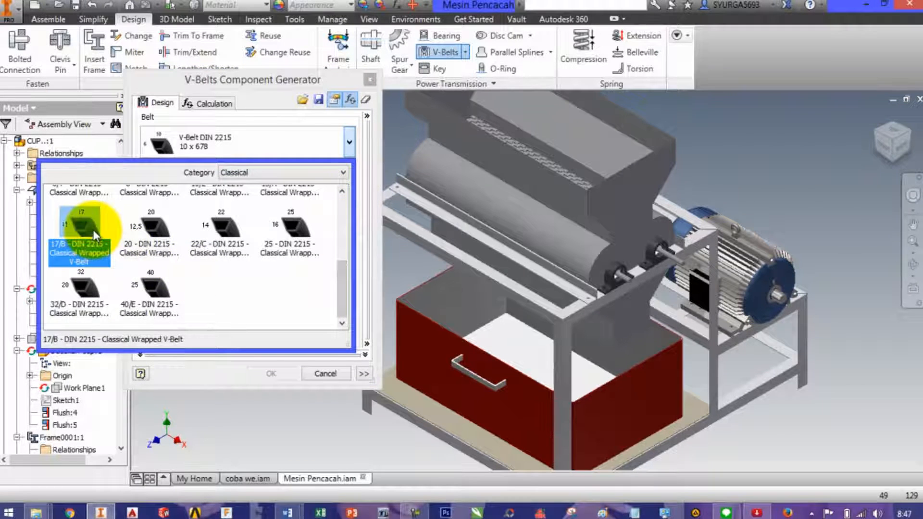
{"action": "left_click", "coordinate": [93, 230]}
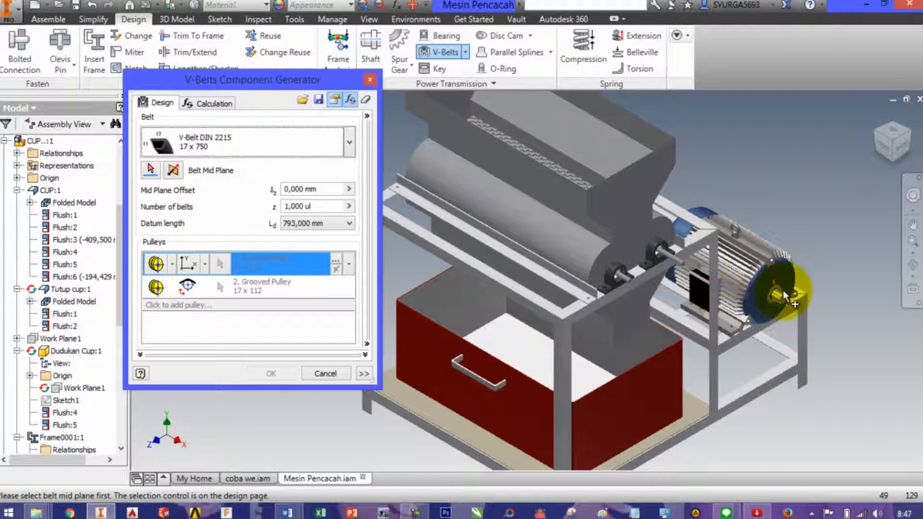
Place the belt mid plane on the end face of the electric motor's shaft.
{"action": "scroll", "coordinate": [783, 291], "scroll_direction": "up", "scroll_amount": 5}
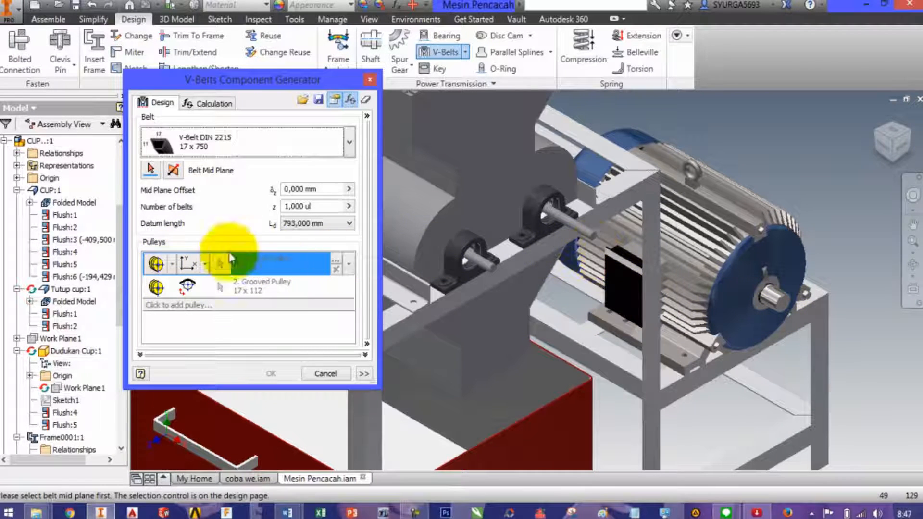
{"action": "left_click", "coordinate": [151, 171]}
{"action": "left_click", "coordinate": [785, 304]}
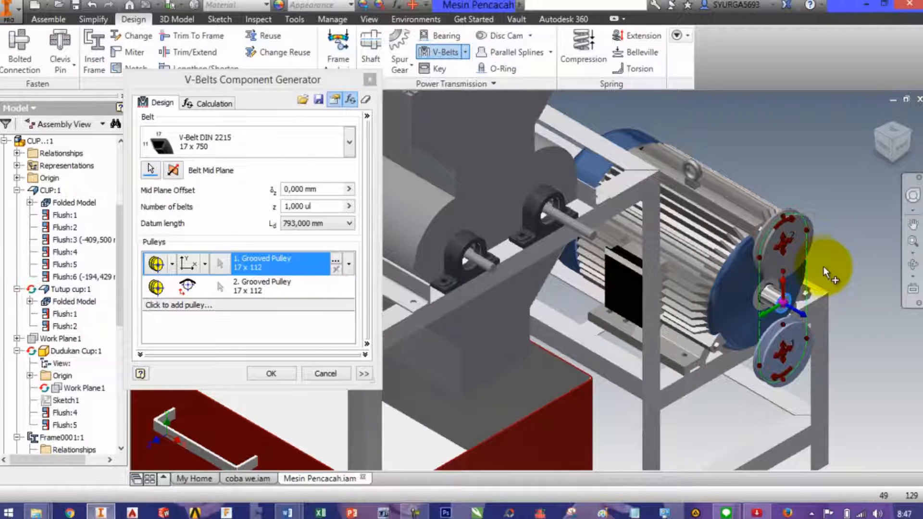
Fix the first grooved pulley's position by selected geometry, using the motor shaft's cylindrical face.
{"action": "middle_click_drag", "start_coordinate": [824, 267], "coordinate": [831, 289], "text": "shift"}
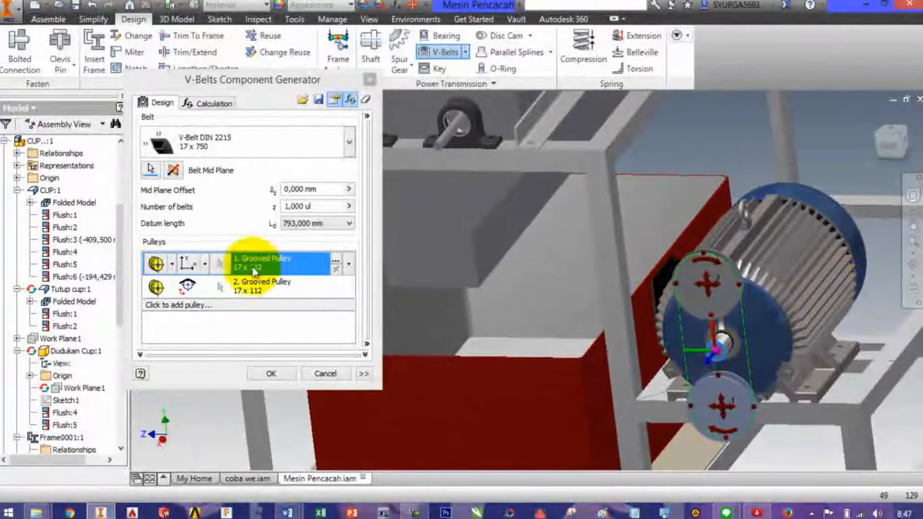
{"action": "left_click", "coordinate": [207, 266]}
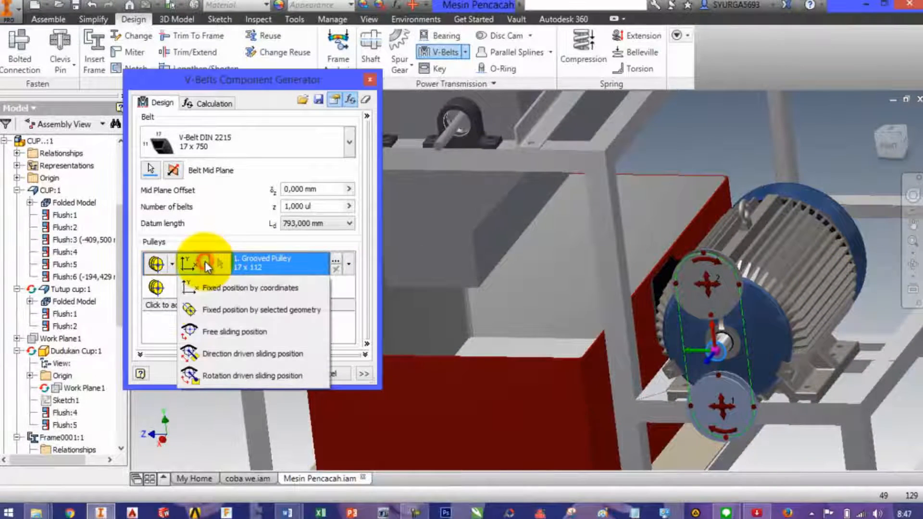
{"action": "left_click", "coordinate": [212, 308]}
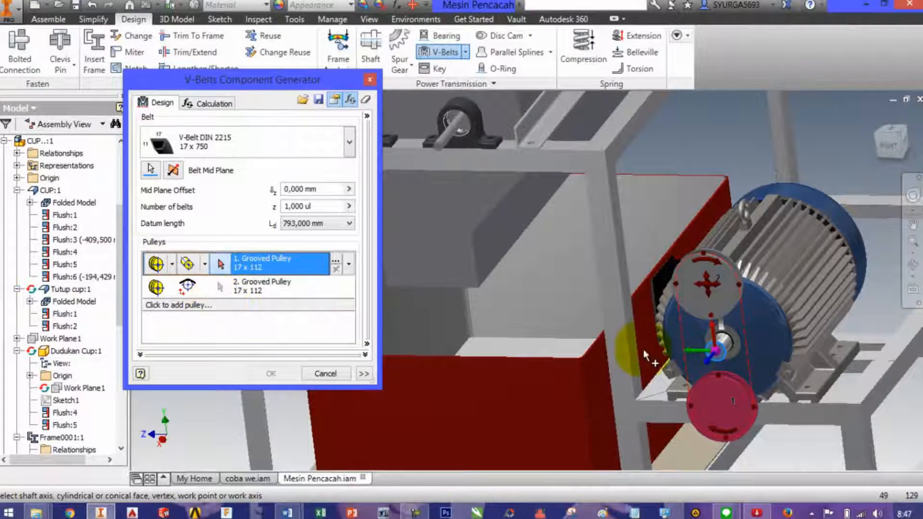
{"action": "scroll", "coordinate": [729, 363], "scroll_direction": "up", "scroll_amount": 3}
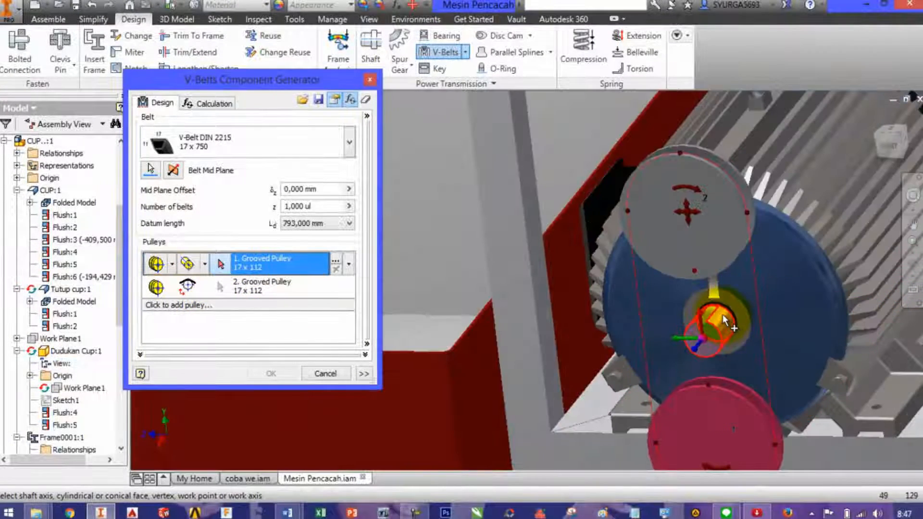
{"action": "left_click", "coordinate": [723, 314]}
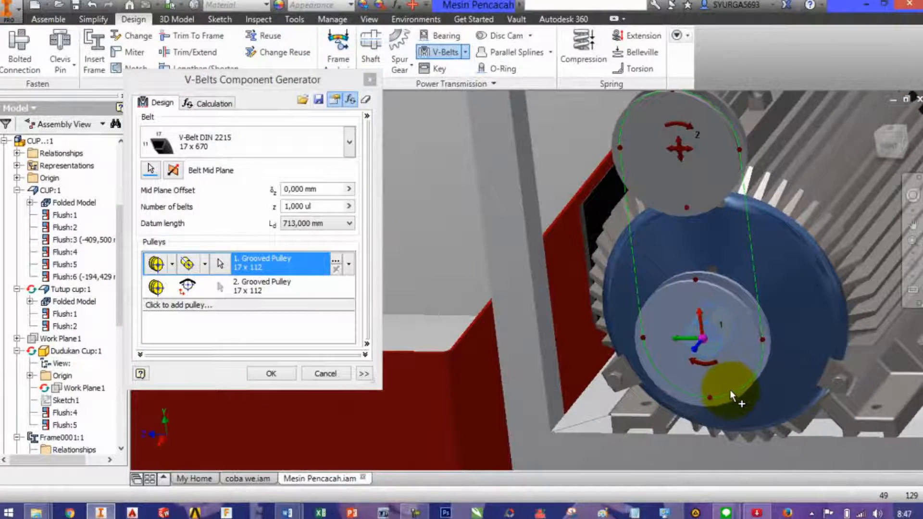
Try flipping the belt mid plane's direction on the motor shaft from the back view.
{"action": "middle_click_drag", "start_coordinate": [732, 384], "coordinate": [709, 359], "text": "shift"}
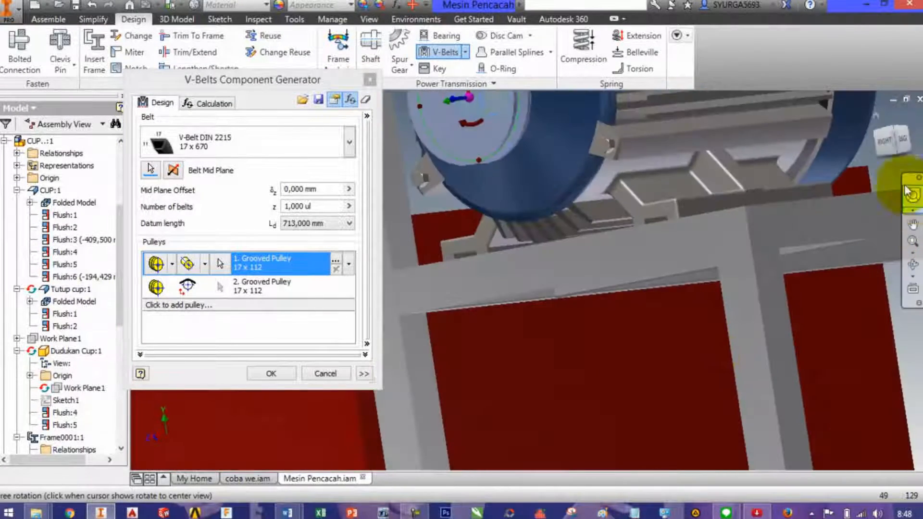
{"action": "left_click", "coordinate": [895, 141]}
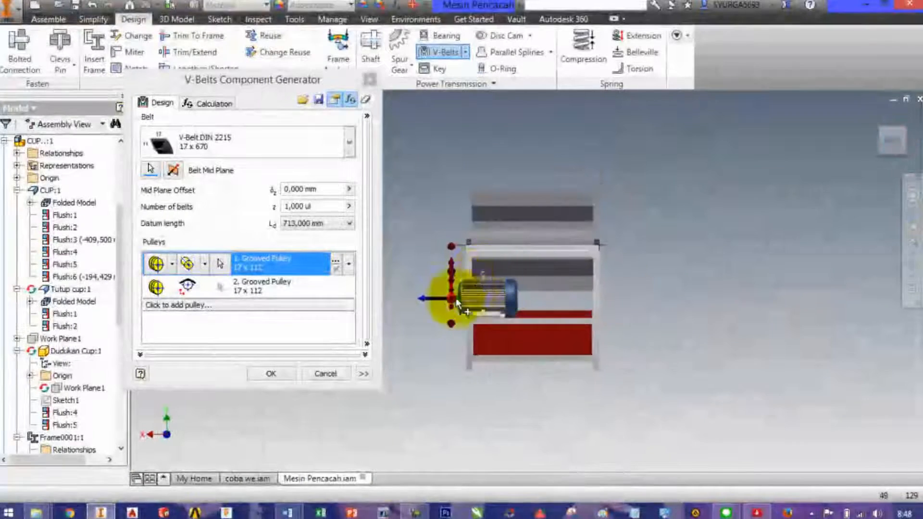
{"action": "scroll", "coordinate": [456, 298], "scroll_direction": "up", "scroll_amount": 8}
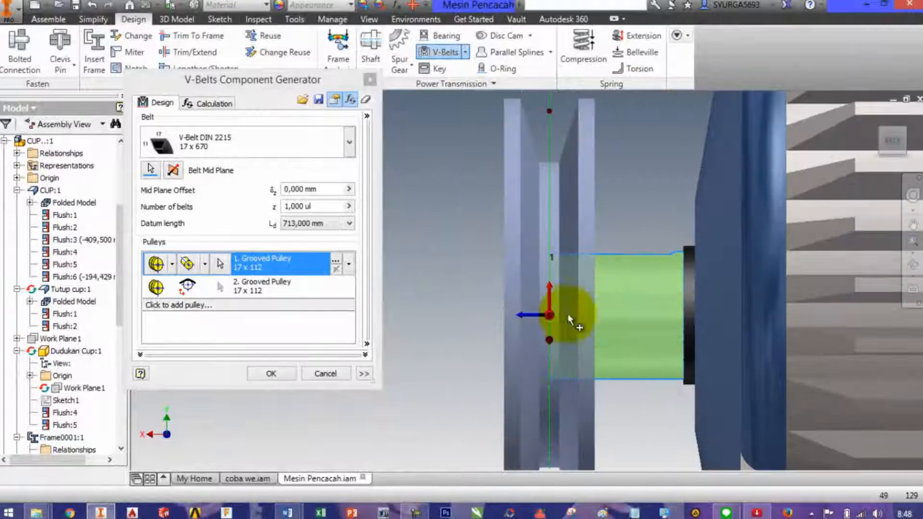
{"action": "scroll", "coordinate": [569, 319], "scroll_direction": "up", "scroll_amount": 3}
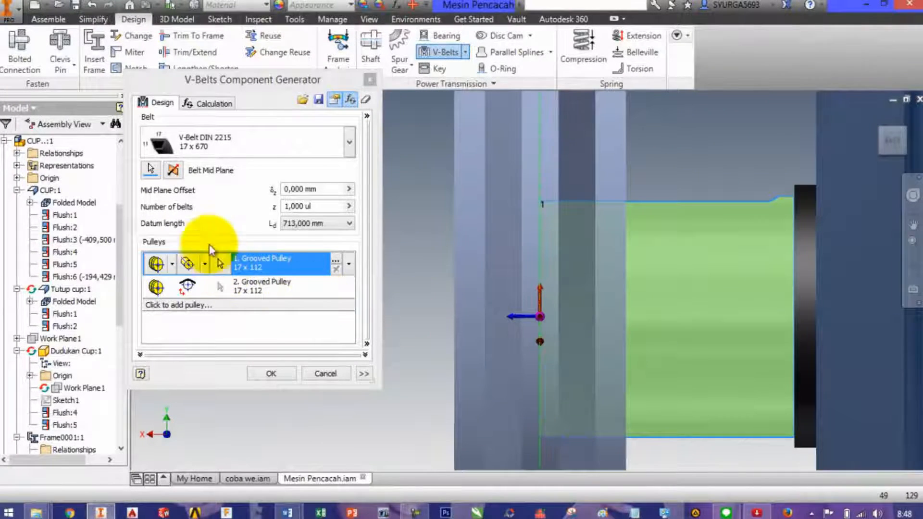
{"action": "left_click", "coordinate": [172, 170]}
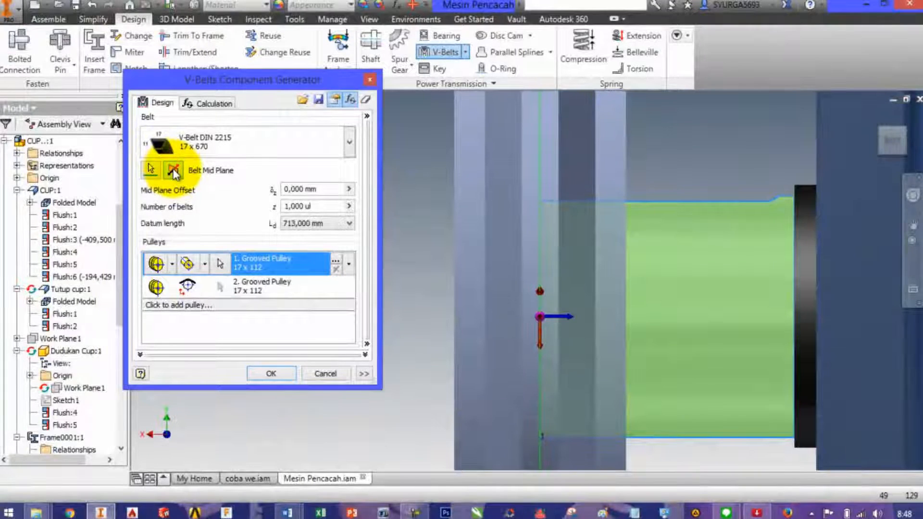
{"action": "left_click", "coordinate": [174, 171]}
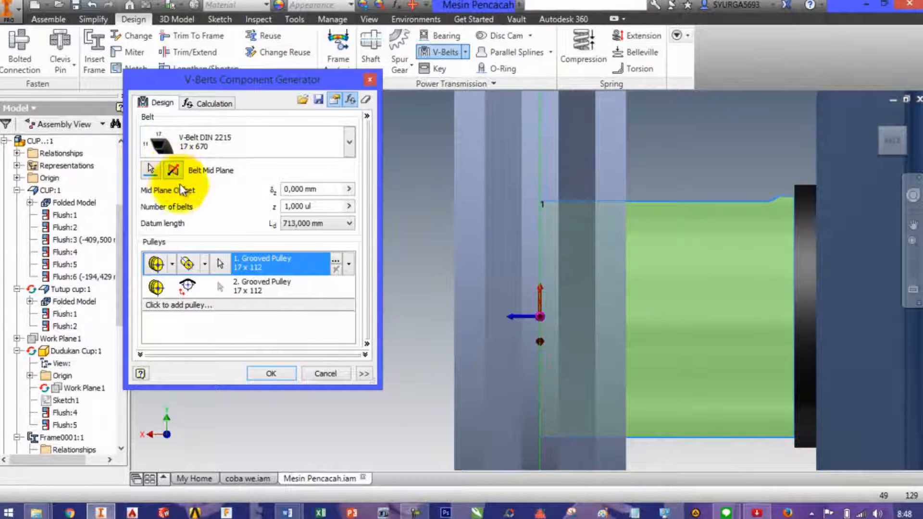
Try to reposition the belt coordinate origin on the motor shaft by picking a reference point.
{"action": "scroll", "coordinate": [469, 309], "scroll_direction": "down", "scroll_amount": 2}
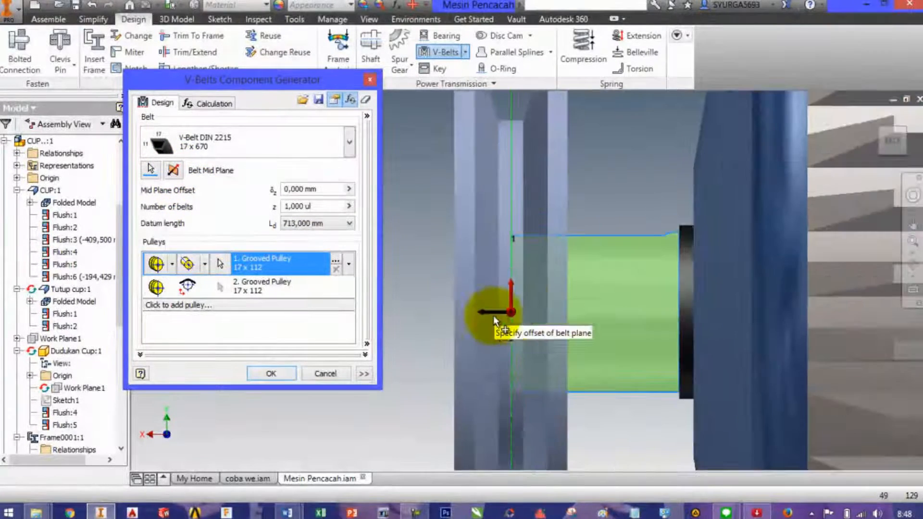
{"action": "left_click", "coordinate": [511, 313]}
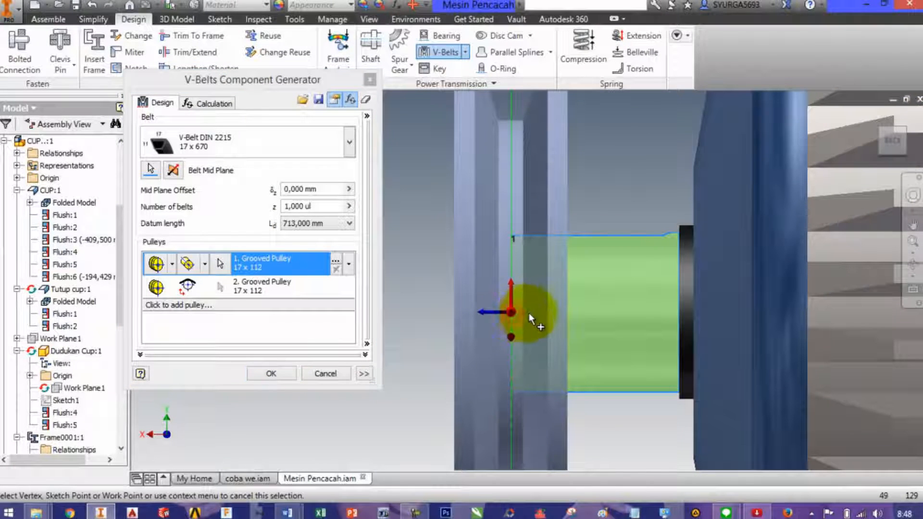
{"action": "scroll", "coordinate": [505, 311], "scroll_direction": "down", "scroll_amount": 3}
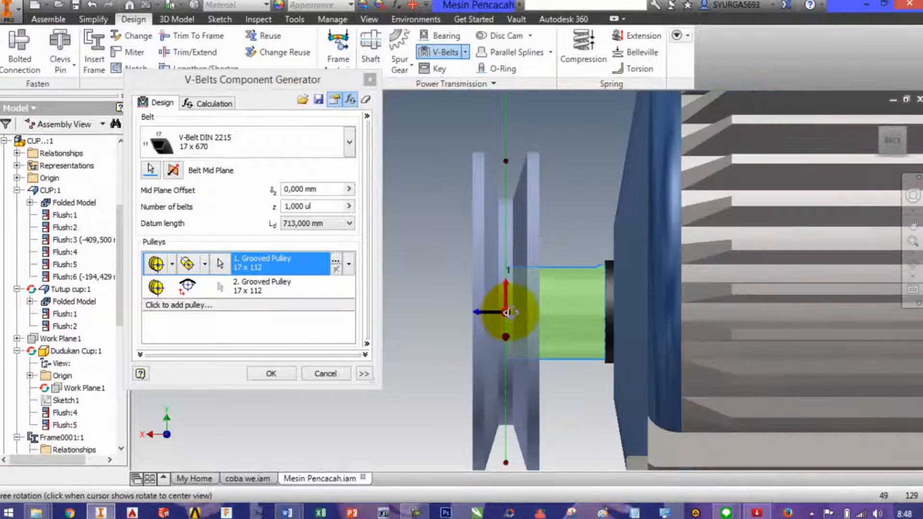
{"action": "middle_click_drag", "start_coordinate": [510, 311], "coordinate": [531, 327], "text": "shift"}
{"action": "middle_click_drag", "start_coordinate": [594, 352], "coordinate": [550, 267]}
{"action": "scroll", "coordinate": [570, 269], "scroll_direction": "up", "scroll_amount": 3}
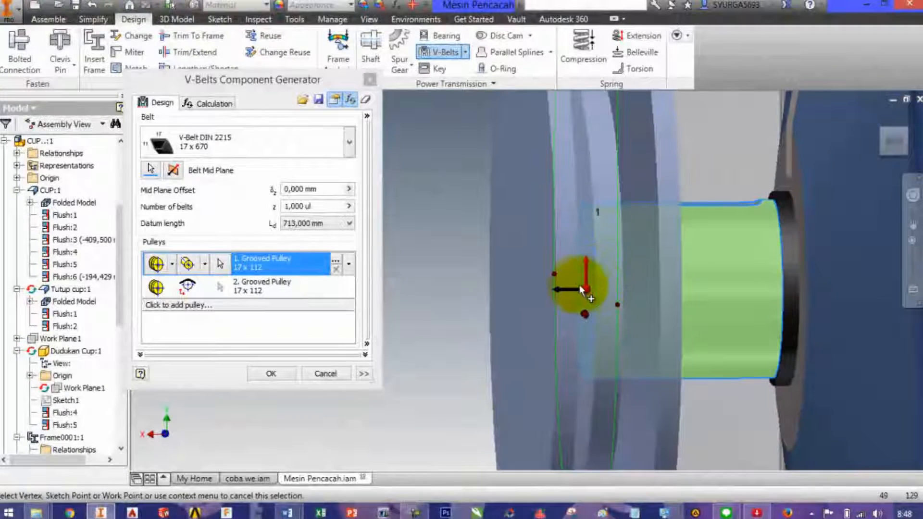
{"action": "left_click", "coordinate": [894, 143]}
{"action": "scroll", "coordinate": [445, 330], "scroll_direction": "up", "scroll_amount": 8}
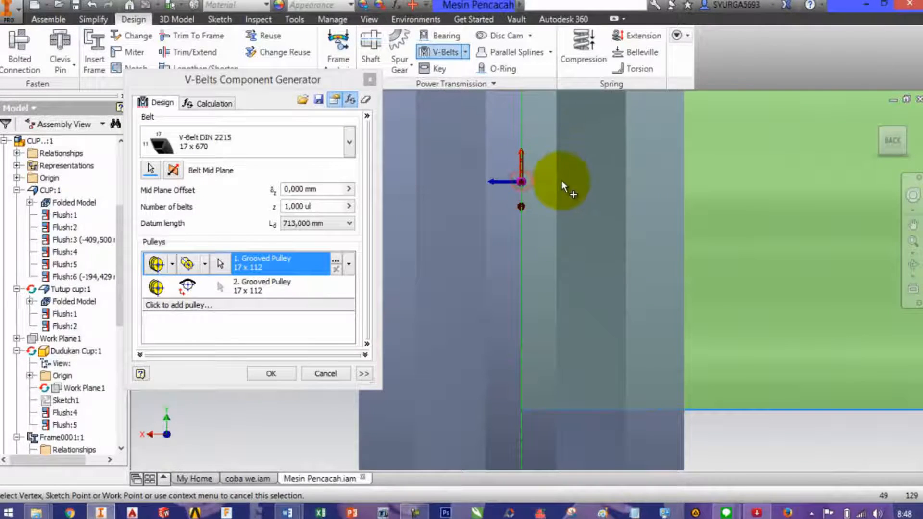
{"action": "scroll", "coordinate": [562, 180], "scroll_direction": "down", "scroll_amount": 3}
{"action": "left_click", "coordinate": [562, 195]}
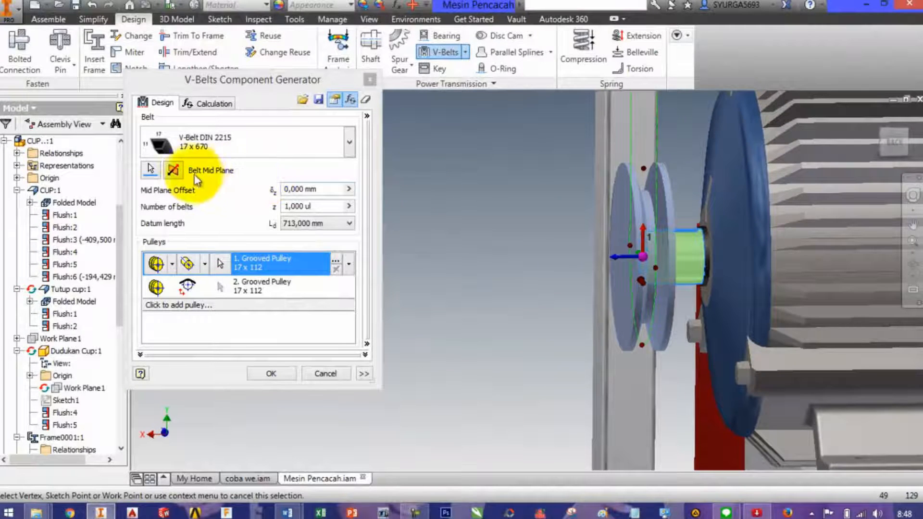
Try reversing the belt mid plane again and reselecting the motor shaft as the first pulley's axis.
{"action": "left_click", "coordinate": [172, 170]}
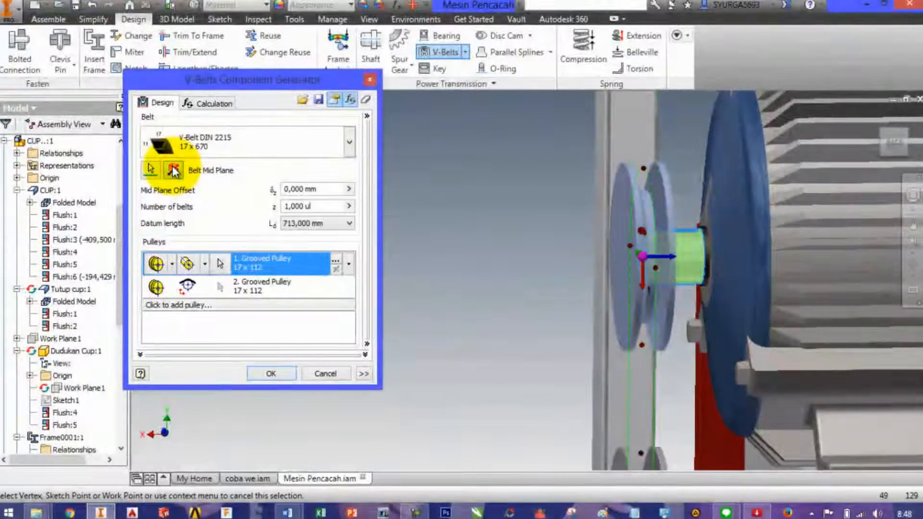
{"action": "scroll", "coordinate": [528, 277], "scroll_direction": "down", "scroll_amount": 5}
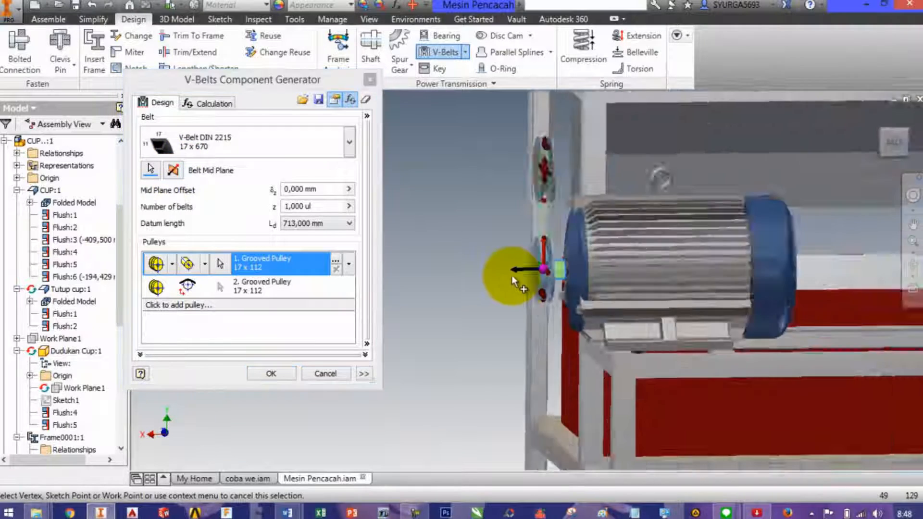
{"action": "left_click", "coordinate": [220, 263]}
{"action": "scroll", "coordinate": [577, 288], "scroll_direction": "up", "scroll_amount": 5}
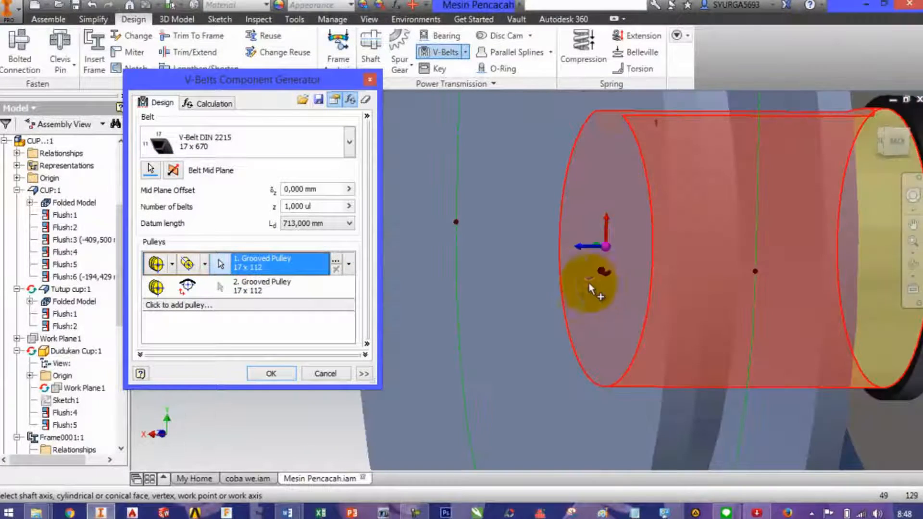
{"action": "scroll", "coordinate": [607, 278], "scroll_direction": "up", "scroll_amount": 2}
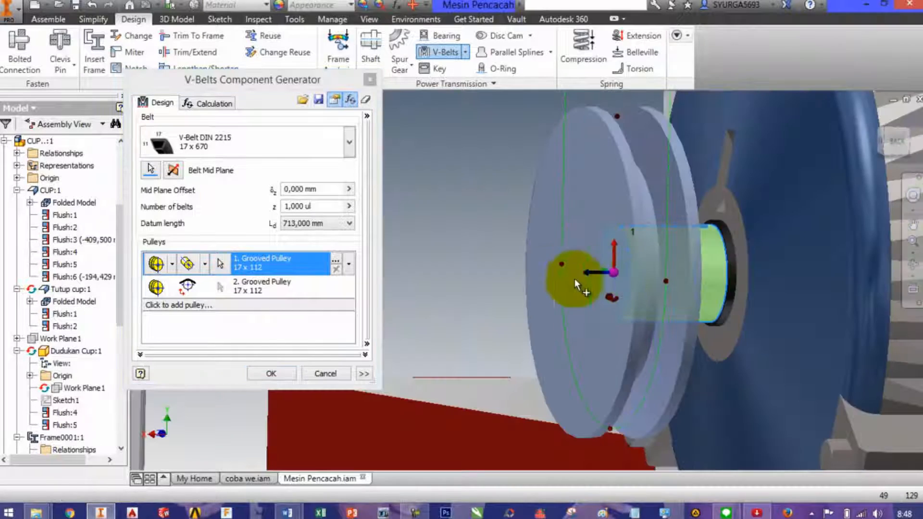
Fix the second grooved pulley's position by selected geometry, using the cylindrical face of the shredder's upper shaft nearest the motor.
{"action": "scroll", "coordinate": [547, 275], "scroll_direction": "down", "scroll_amount": 5}
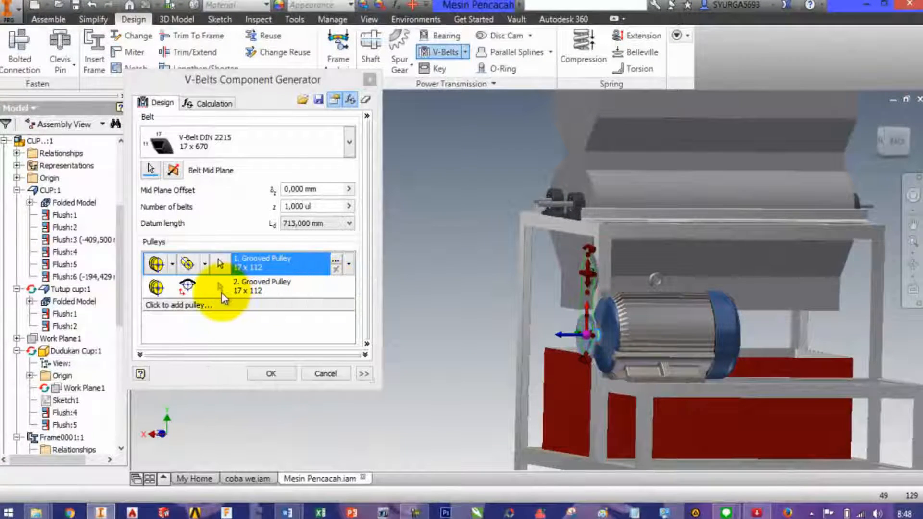
{"action": "left_click", "coordinate": [173, 288]}
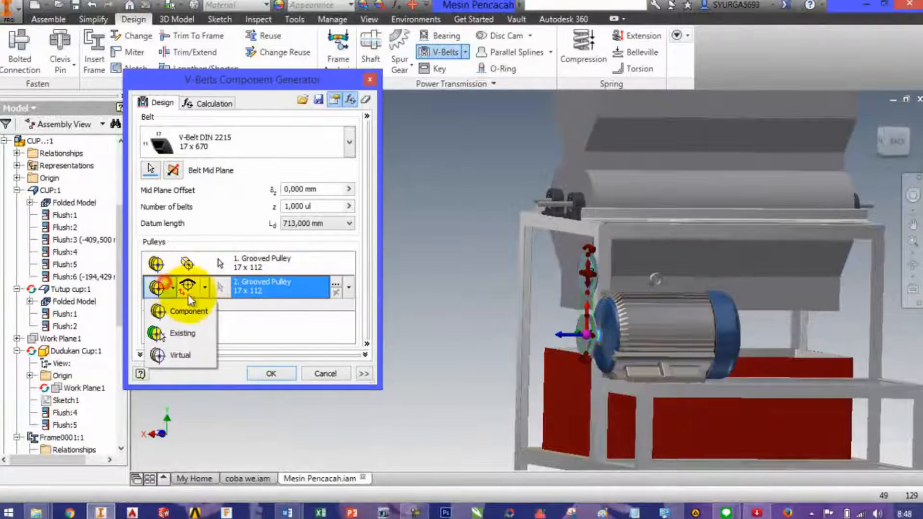
{"action": "left_click", "coordinate": [205, 288]}
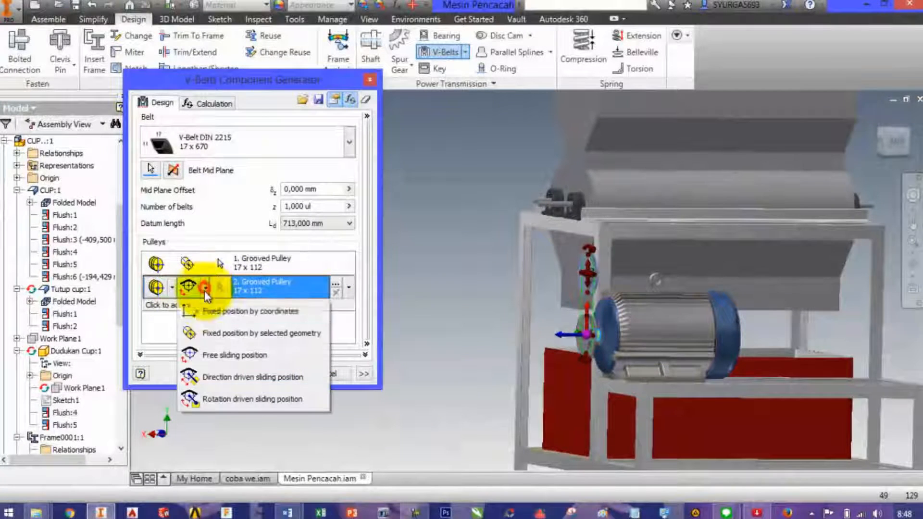
{"action": "left_click", "coordinate": [209, 332]}
{"action": "scroll", "coordinate": [537, 244], "scroll_direction": "down", "scroll_amount": 4}
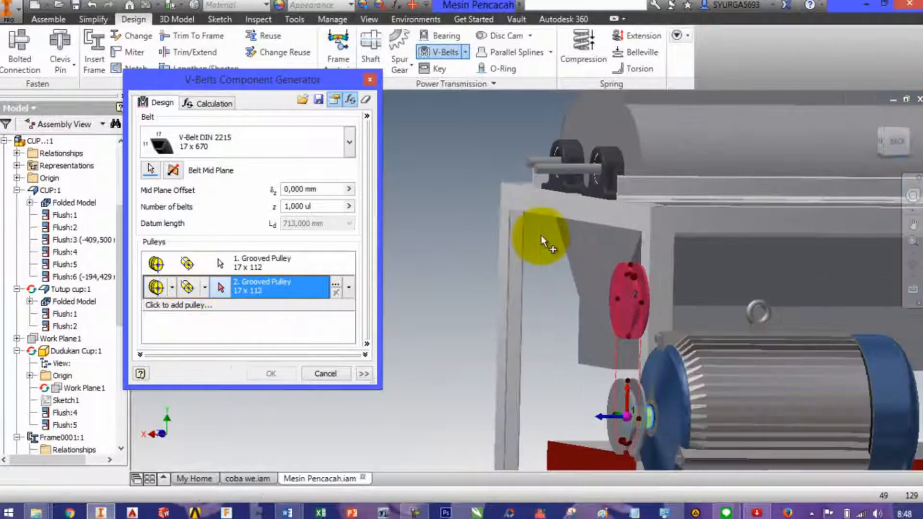
{"action": "left_click", "coordinate": [573, 171]}
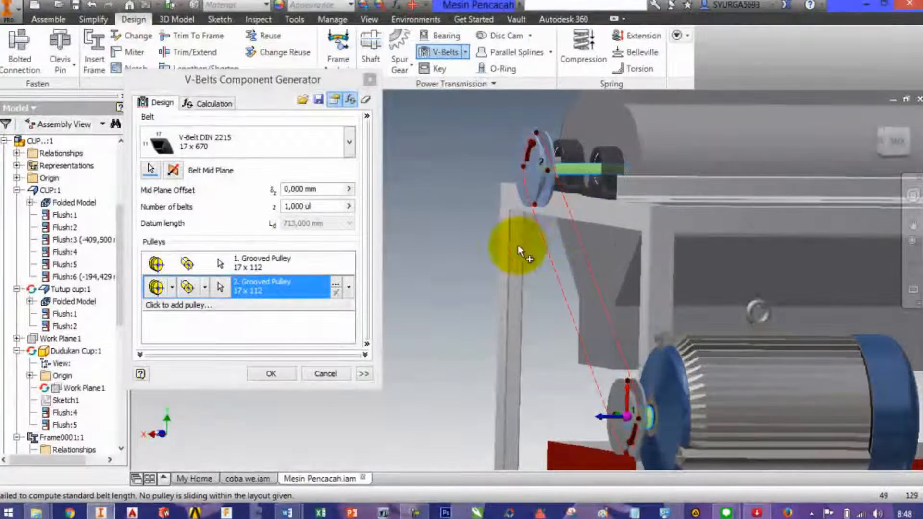
{"action": "left_click", "coordinate": [206, 288]}
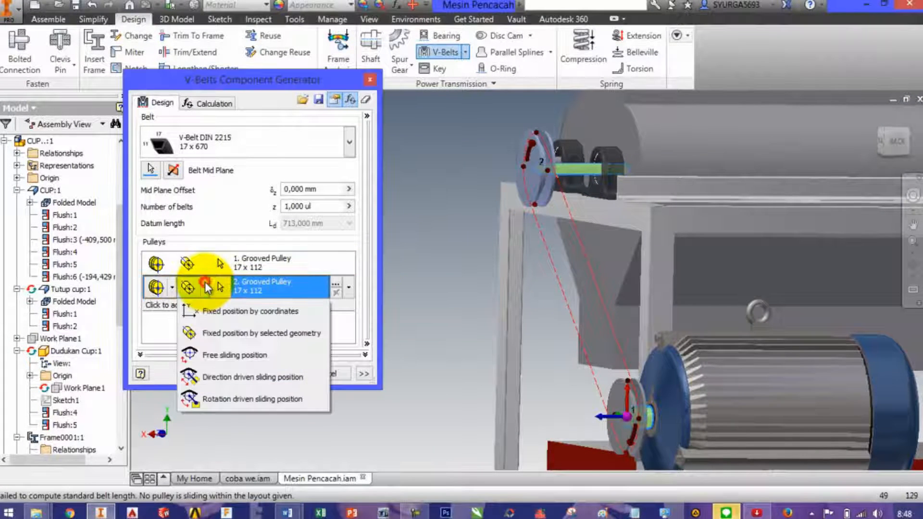
{"action": "left_click", "coordinate": [160, 331]}
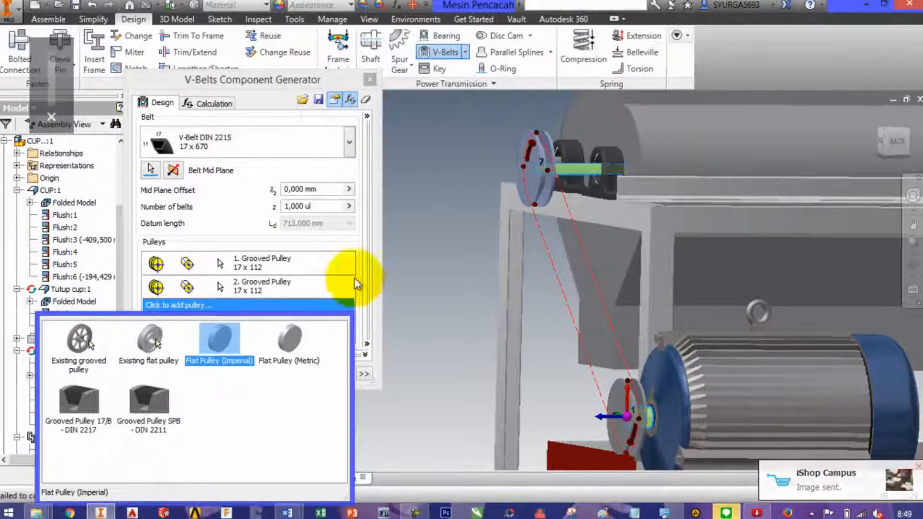
{"action": "left_click", "coordinate": [354, 245]}
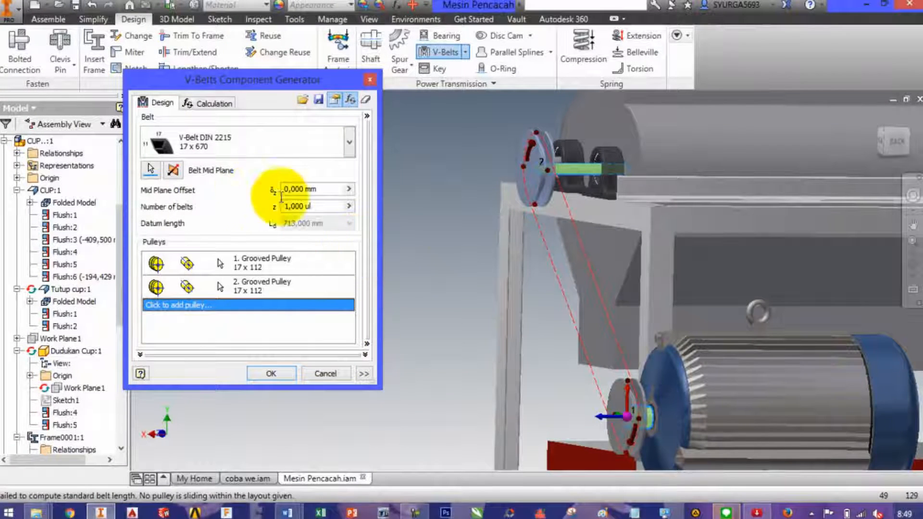
Enlarge the second grooved pulley on the shredder shaft to size 17 x 180.
{"action": "scroll", "coordinate": [545, 296], "scroll_direction": "up", "scroll_amount": 2}
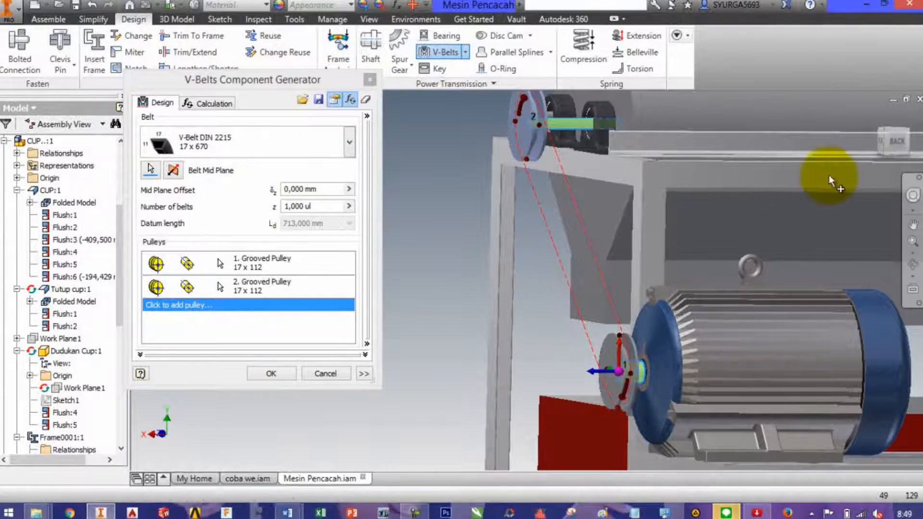
{"action": "left_click", "coordinate": [882, 140]}
{"action": "scroll", "coordinate": [663, 321], "scroll_direction": "up", "scroll_amount": 7}
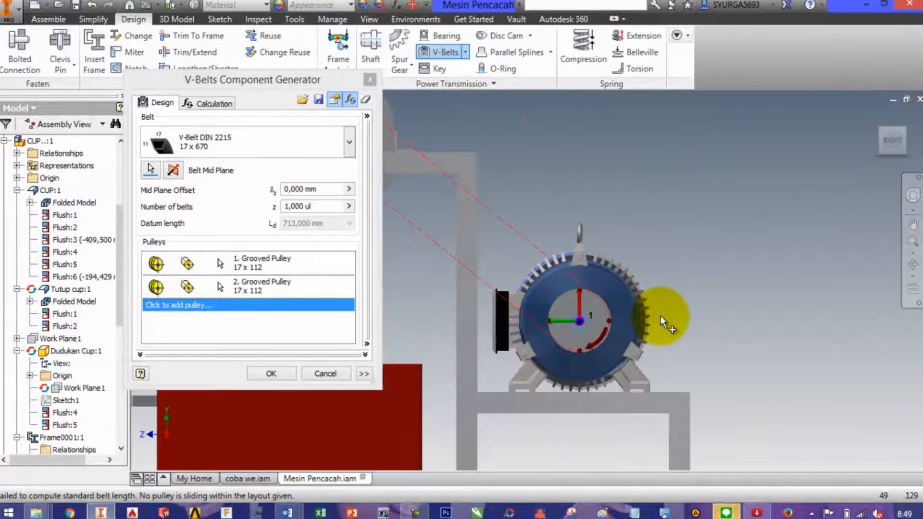
{"action": "middle_click_drag", "start_coordinate": [659, 315], "coordinate": [818, 380]}
{"action": "middle_click_drag", "start_coordinate": [805, 329], "coordinate": [803, 334]}
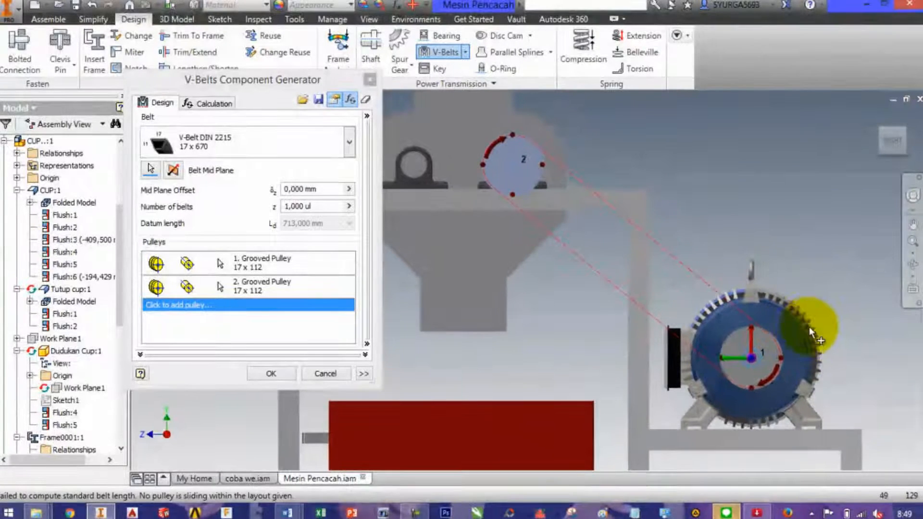
{"action": "left_click", "coordinate": [755, 340]}
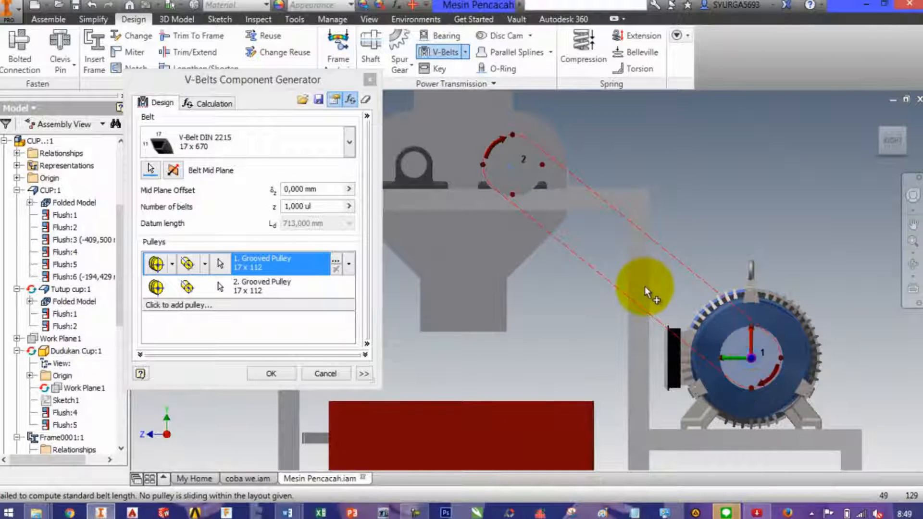
{"action": "middle_click_drag", "start_coordinate": [653, 290], "coordinate": [643, 295], "text": "shift"}
{"action": "middle_click_drag", "start_coordinate": [581, 262], "coordinate": [673, 314]}
{"action": "scroll", "coordinate": [624, 295], "scroll_direction": "down", "scroll_amount": 3}
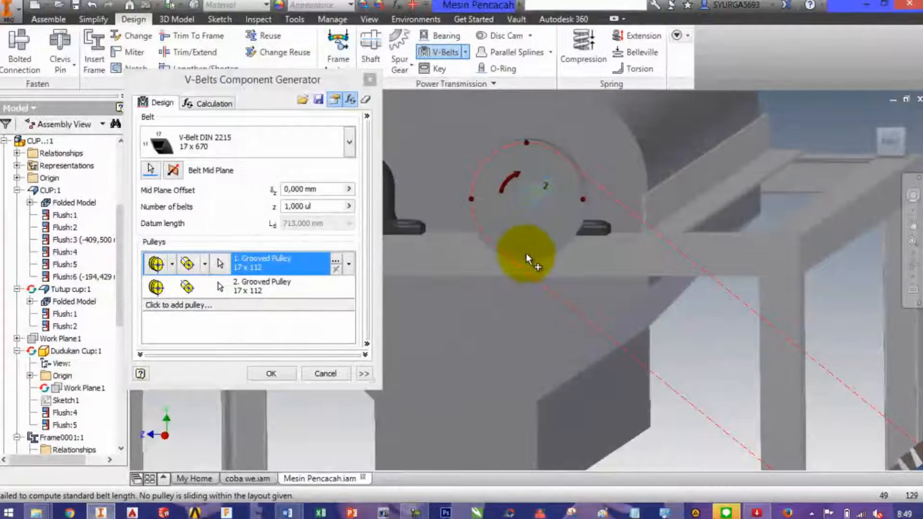
{"action": "left_click_drag", "start_coordinate": [529, 265], "coordinate": [534, 297]}
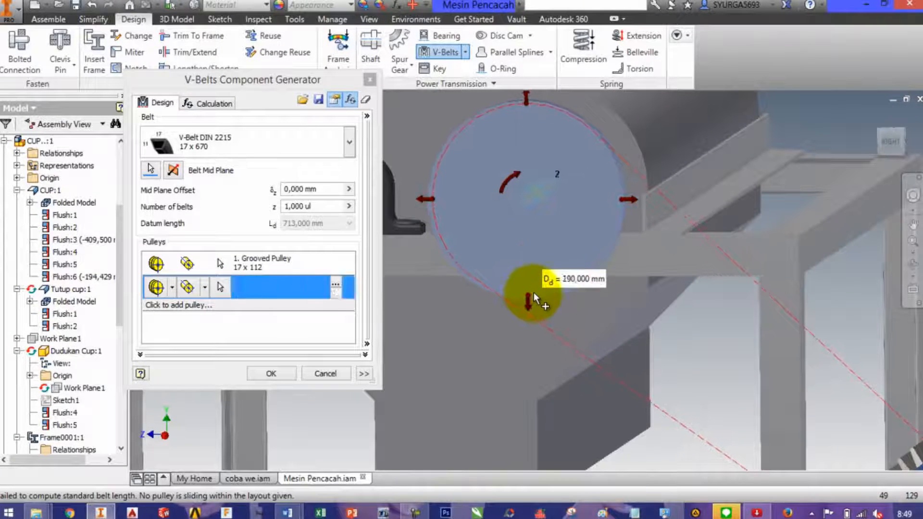
Enlarge the second grooved pulley to size 17 x 224, working from the machine's right side view.
{"action": "left_click", "coordinate": [886, 140]}
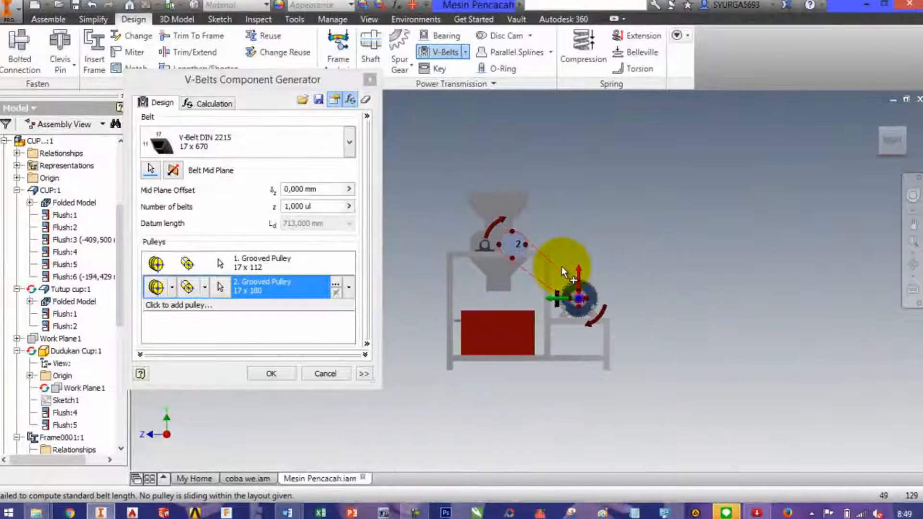
{"action": "scroll", "coordinate": [561, 266], "scroll_direction": "up", "scroll_amount": 6}
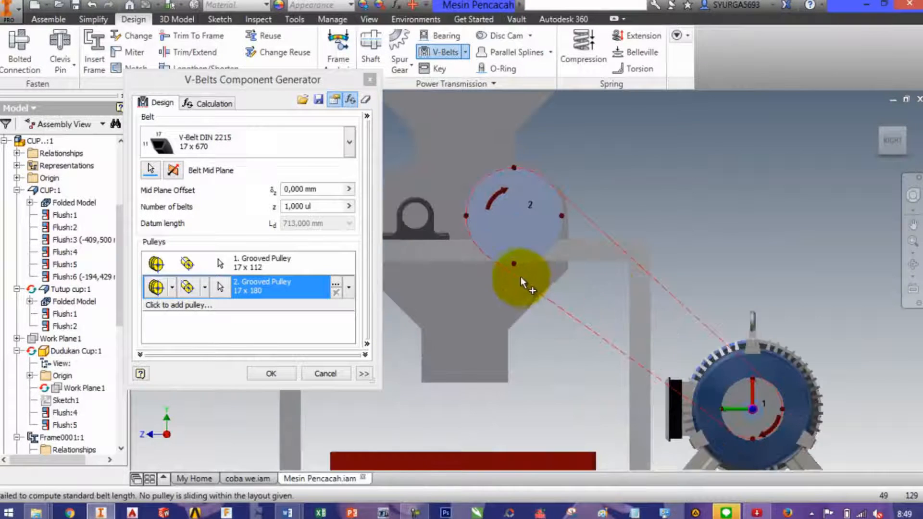
{"action": "scroll", "coordinate": [550, 291], "scroll_direction": "up", "scroll_amount": 3}
{"action": "left_click_drag", "start_coordinate": [543, 278], "coordinate": [544, 293]}
{"action": "scroll", "coordinate": [585, 272], "scroll_direction": "down", "scroll_amount": 5}
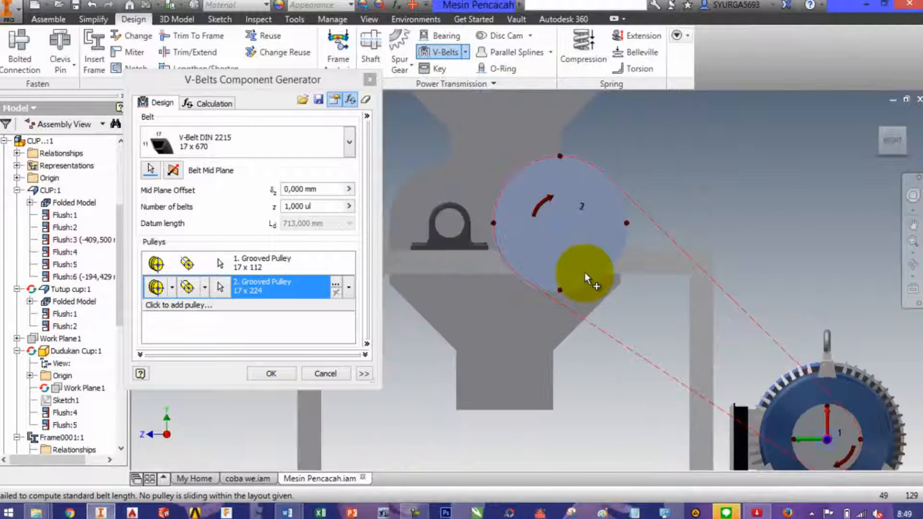
{"action": "middle_click_drag", "start_coordinate": [585, 272], "coordinate": [549, 249]}
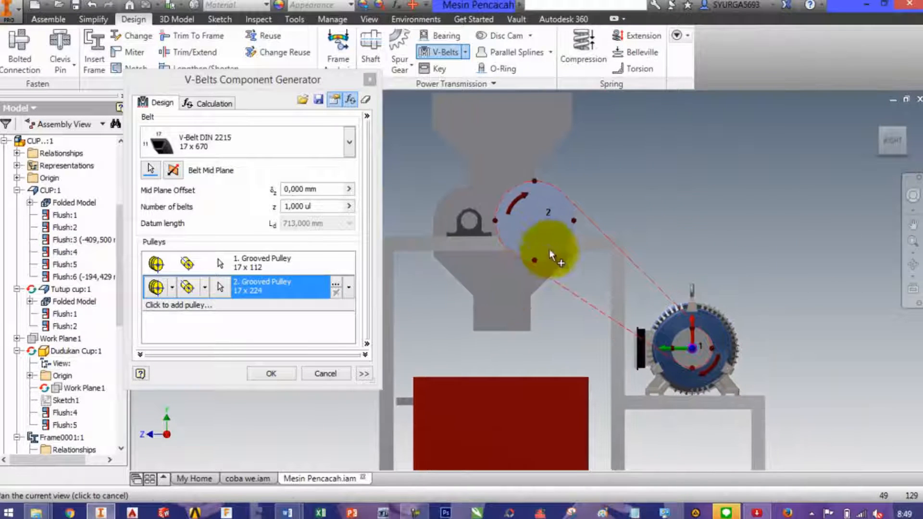
Generate the V-belt transmission with both pulleys, accepting the design despite the calculation errors.
{"action": "left_click", "coordinate": [282, 373]}
{"action": "left_click", "coordinate": [357, 317]}
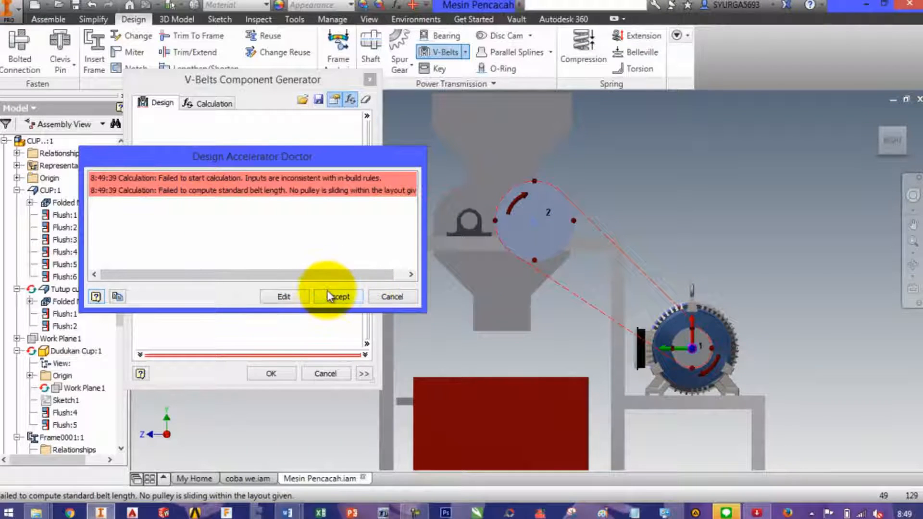
{"action": "left_click", "coordinate": [338, 296]}
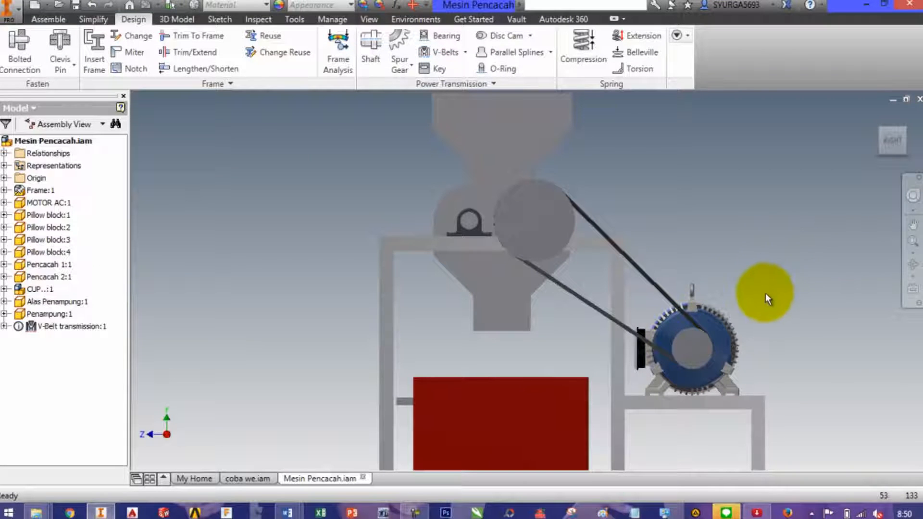
Examine the small pulley's seating on the motor shaft and the first grooved pulley's constraints in the V-belt transmission.
{"action": "middle_click_drag", "start_coordinate": [764, 293], "coordinate": [526, 316], "text": "shift"}
{"action": "scroll", "coordinate": [464, 294], "scroll_direction": "down", "scroll_amount": 5}
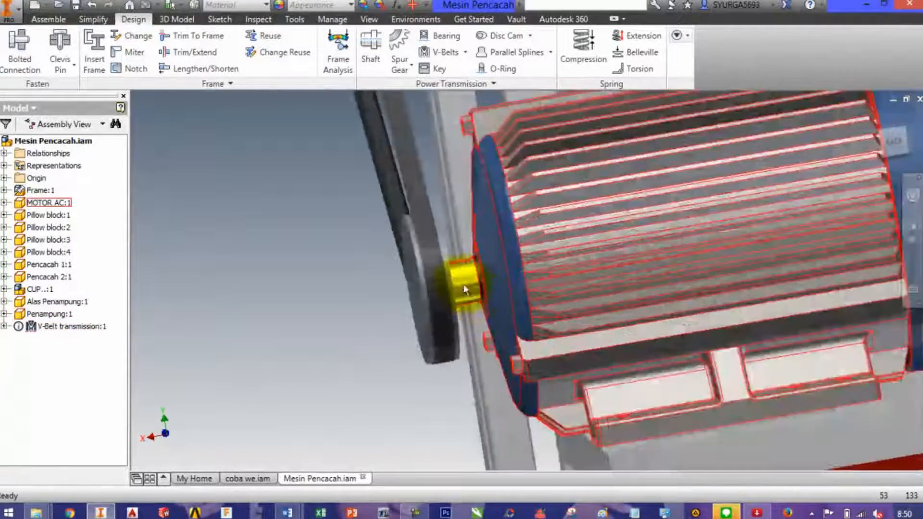
{"action": "left_click", "coordinate": [4, 326]}
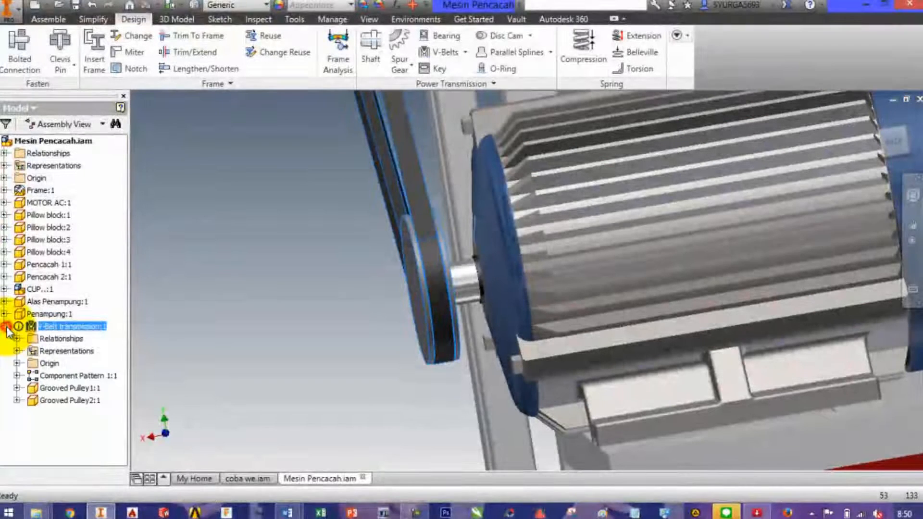
{"action": "left_click", "coordinate": [17, 388]}
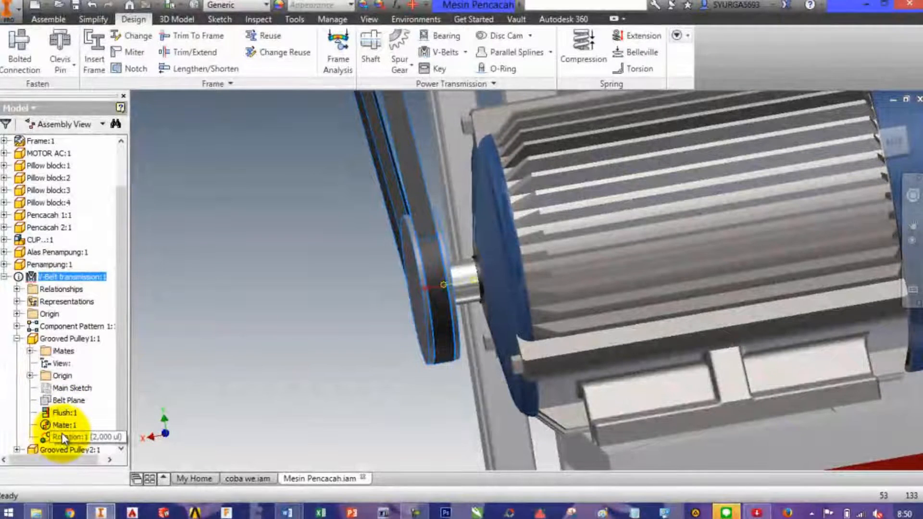
{"action": "scroll", "coordinate": [53, 438], "scroll_direction": "down", "scroll_amount": 1}
{"action": "scroll", "coordinate": [239, 344], "scroll_direction": "down", "scroll_amount": 5}
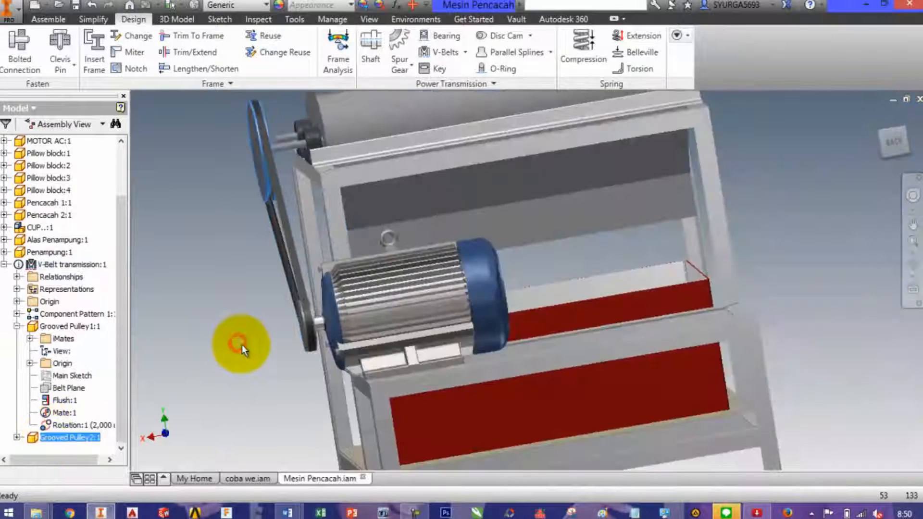
Reopen the V-belt transmission for editing and try to reposition the belt coordinate origin on the motor shaft from the back view.
{"action": "left_click", "coordinate": [280, 340]}
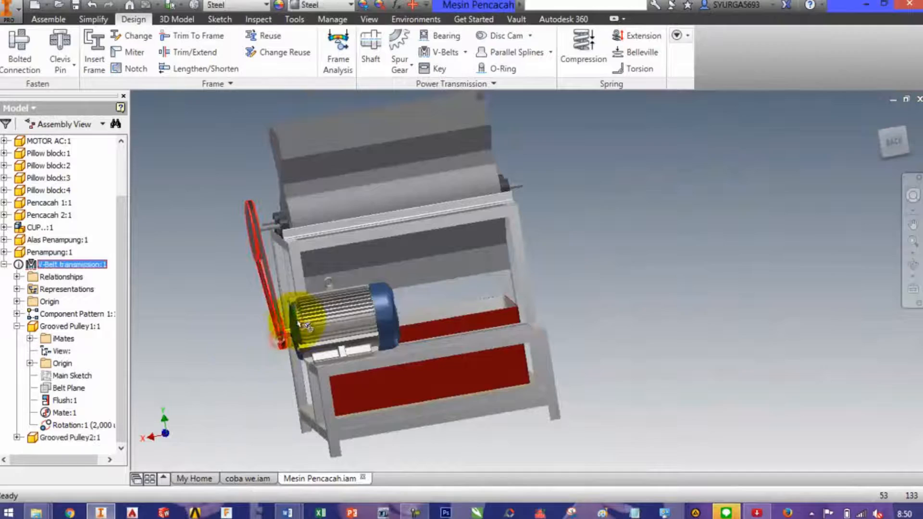
{"action": "right_click", "coordinate": [330, 166]}
{"action": "left_click", "coordinate": [311, 140]}
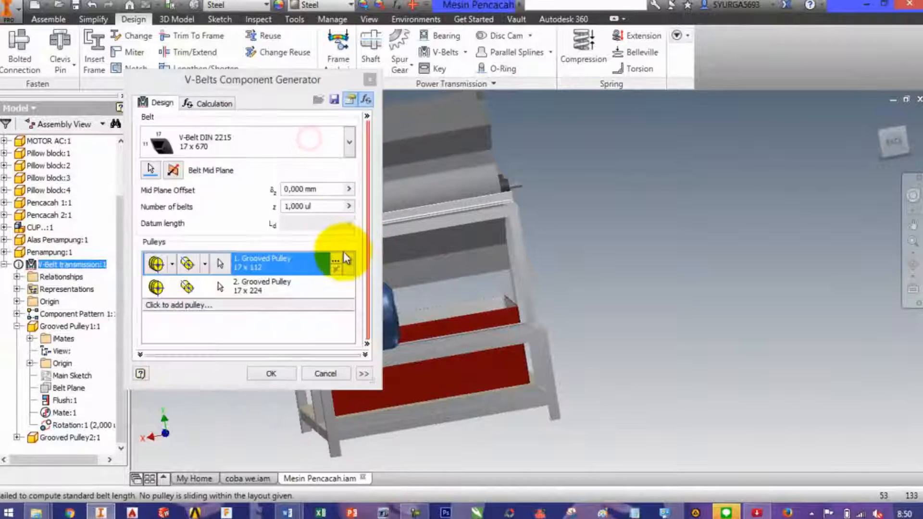
{"action": "middle_click_drag", "start_coordinate": [430, 309], "coordinate": [594, 294]}
{"action": "scroll", "coordinate": [585, 287], "scroll_direction": "up", "scroll_amount": 5}
{"action": "scroll", "coordinate": [585, 286], "scroll_direction": "up", "scroll_amount": 3}
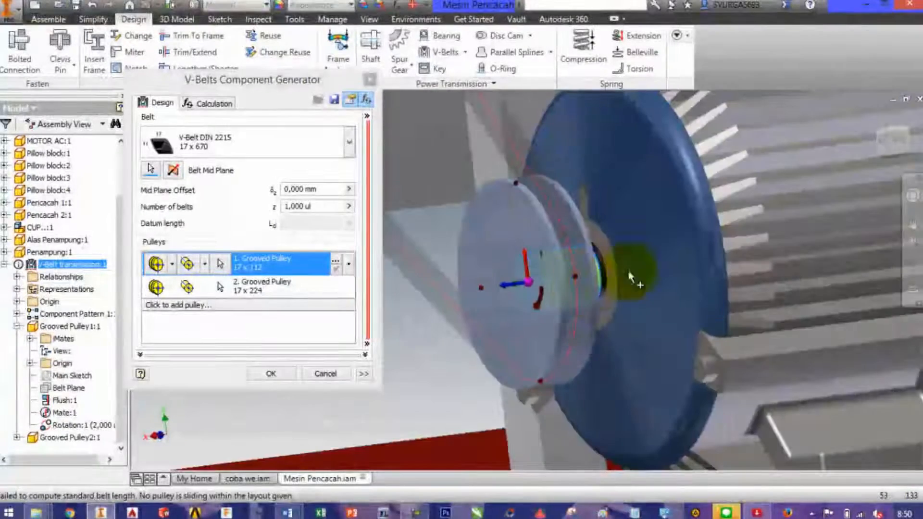
{"action": "left_click", "coordinate": [898, 140]}
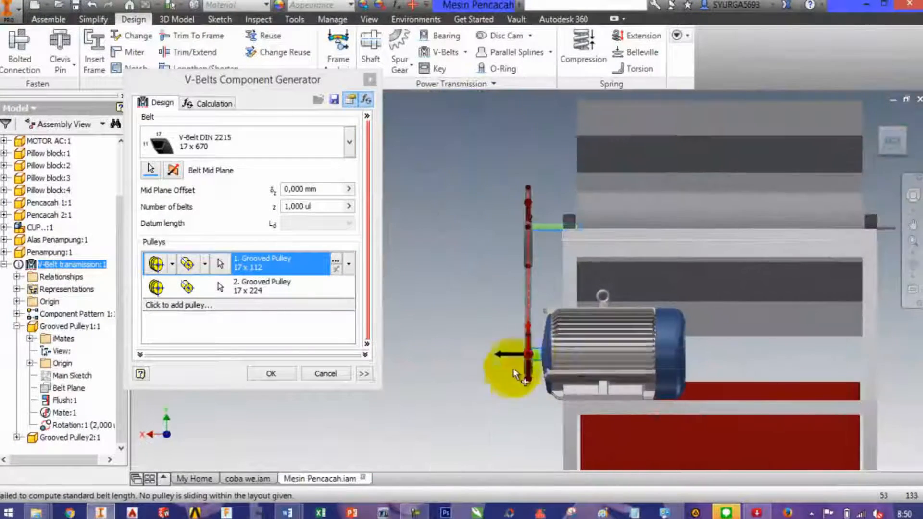
{"action": "scroll", "coordinate": [515, 368], "scroll_direction": "up", "scroll_amount": 6}
{"action": "scroll", "coordinate": [525, 330], "scroll_direction": "up", "scroll_amount": 2}
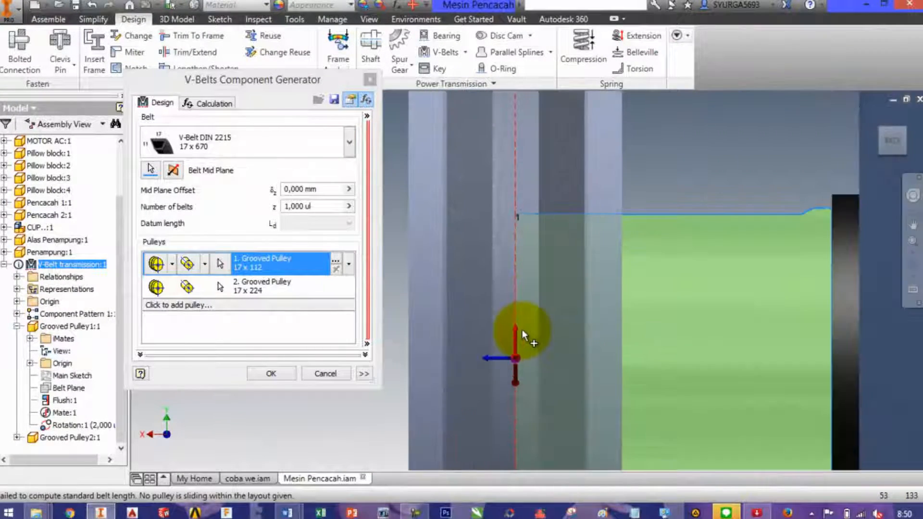
{"action": "left_click", "coordinate": [518, 347]}
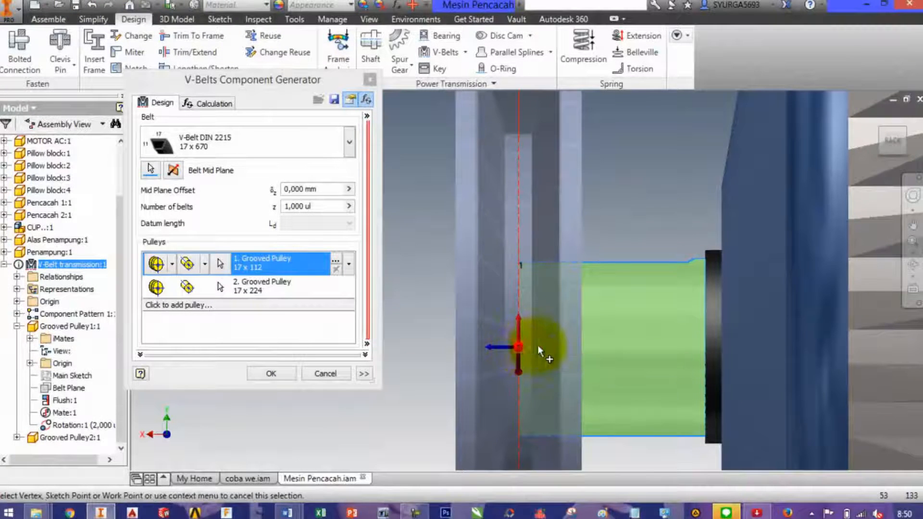
Try flipping the belt mid plane's direction, inspect both pulleys, and discard the edits to the V-belt transmission.
{"action": "left_click", "coordinate": [180, 172]}
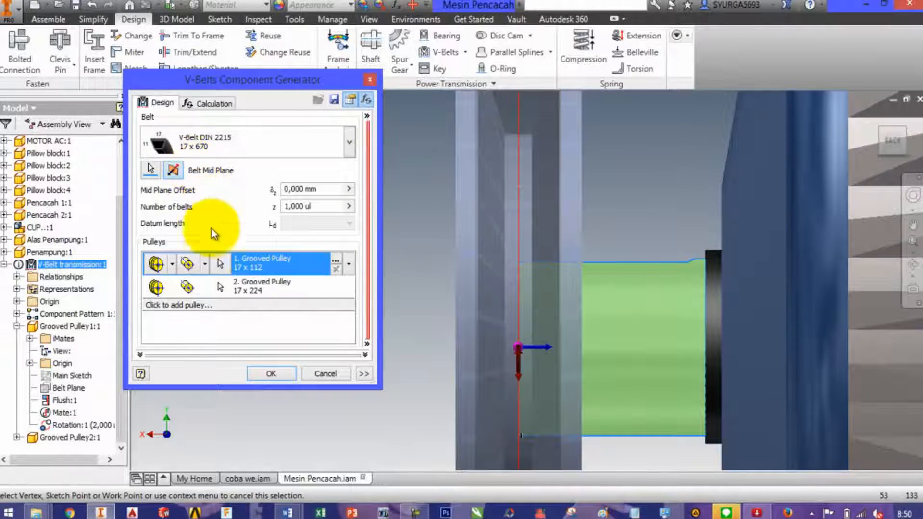
{"action": "scroll", "coordinate": [426, 288], "scroll_direction": "up", "scroll_amount": 5}
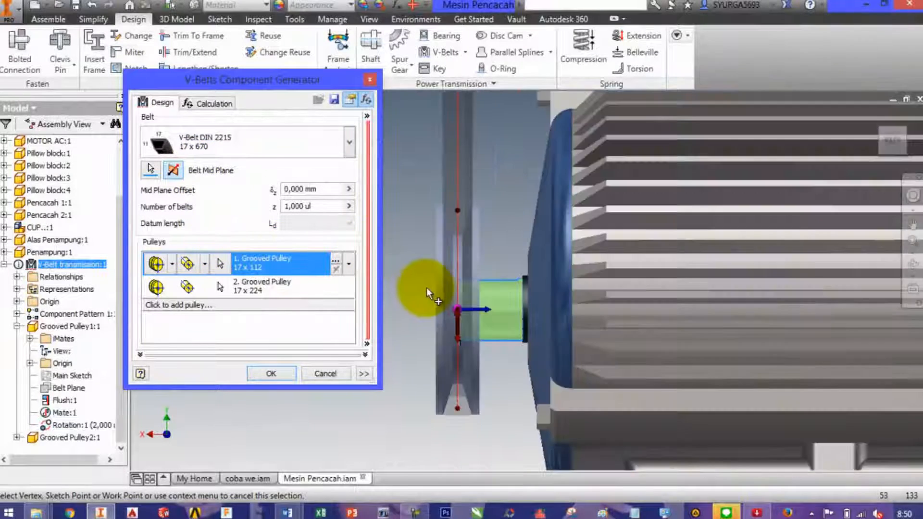
{"action": "middle_click_drag", "start_coordinate": [427, 288], "coordinate": [524, 339], "text": "shift"}
{"action": "scroll", "coordinate": [513, 299], "scroll_direction": "up", "scroll_amount": 5}
{"action": "left_click", "coordinate": [327, 373]}
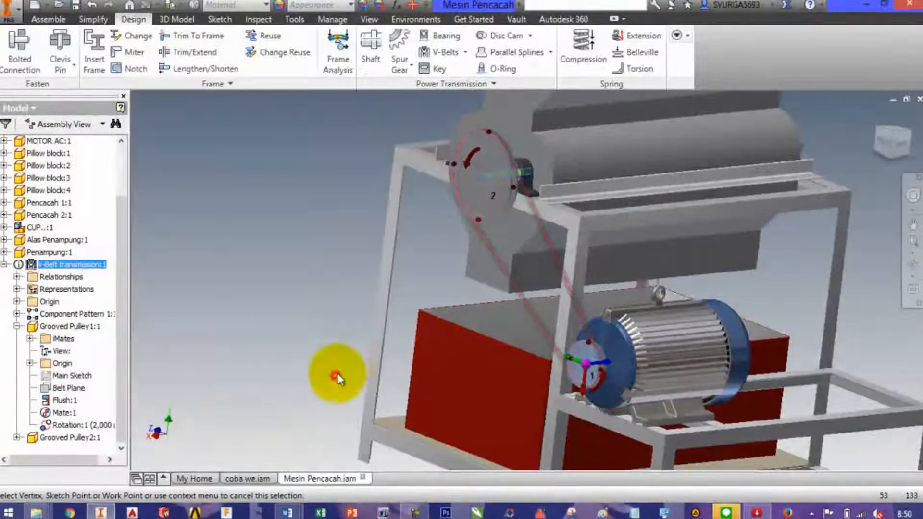
Examine the whole shredder assembly with its V-belt drive in an isometric view from the motor side.
{"action": "middle_click_drag", "start_coordinate": [340, 338], "coordinate": [629, 264], "text": "shift"}
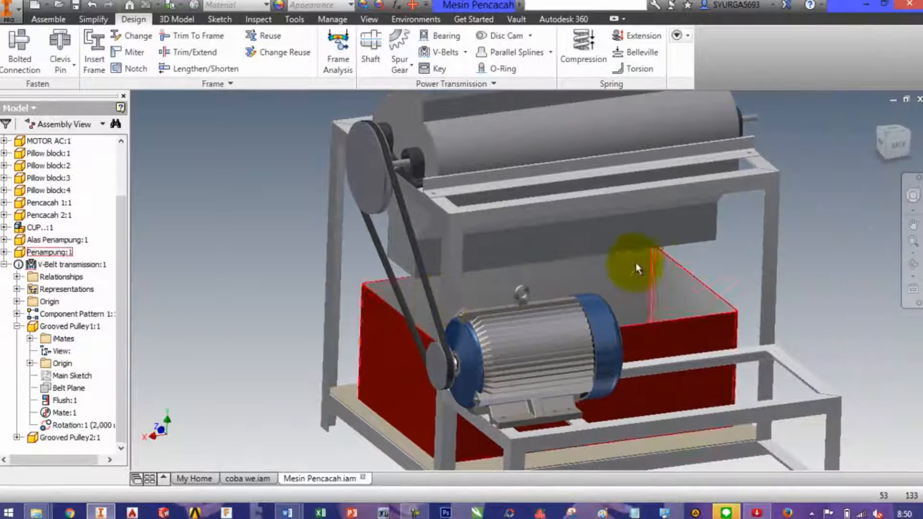
{"action": "left_click", "coordinate": [884, 137]}
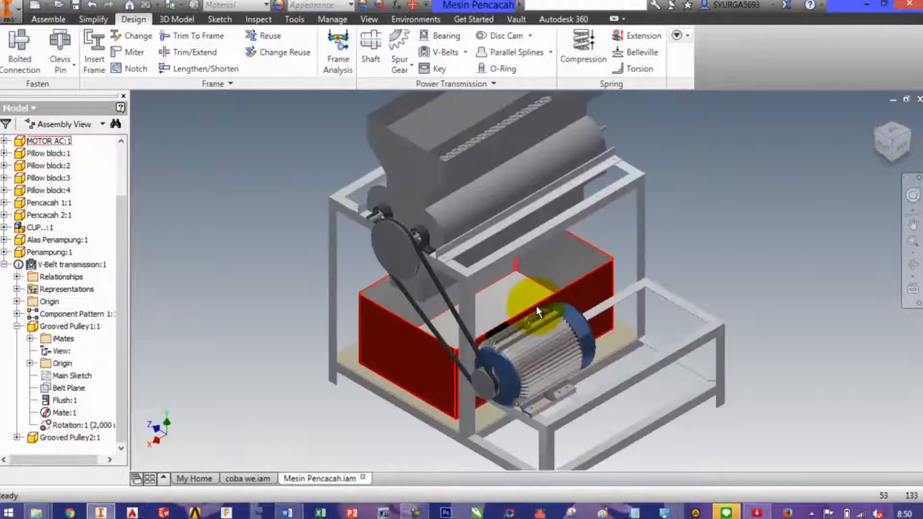
Reopen the V-belt transmission for editing and review the first grooved pulley's groove properties without changing them.
{"action": "middle_click_drag", "start_coordinate": [536, 306], "coordinate": [560, 330]}
{"action": "left_click", "coordinate": [723, 230]}
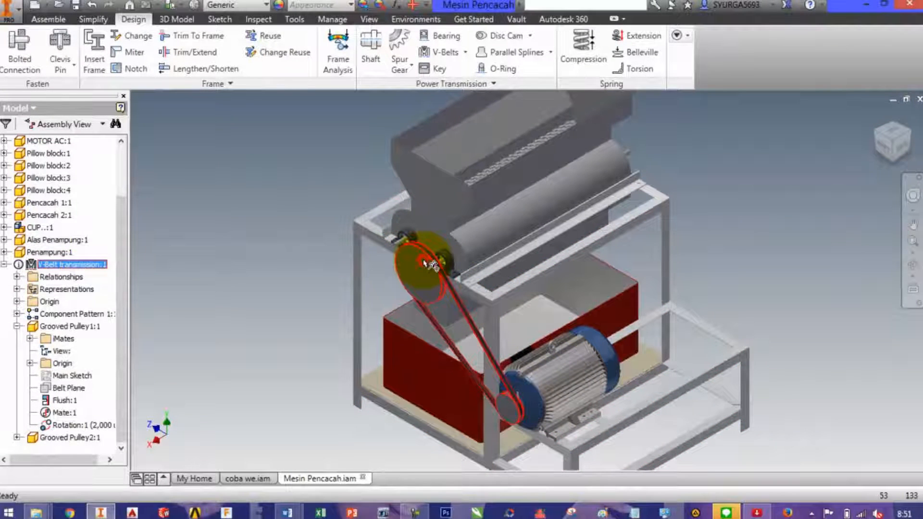
{"action": "right_click", "coordinate": [438, 130]}
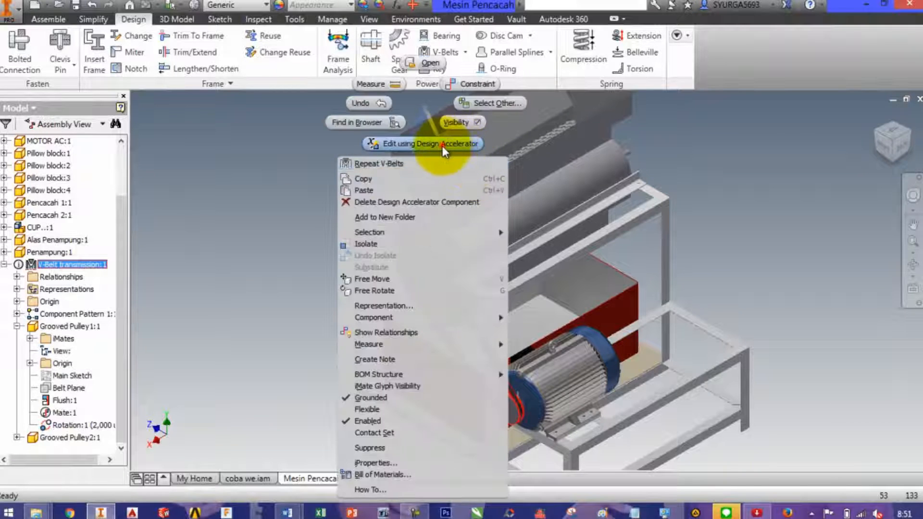
{"action": "left_click", "coordinate": [442, 146]}
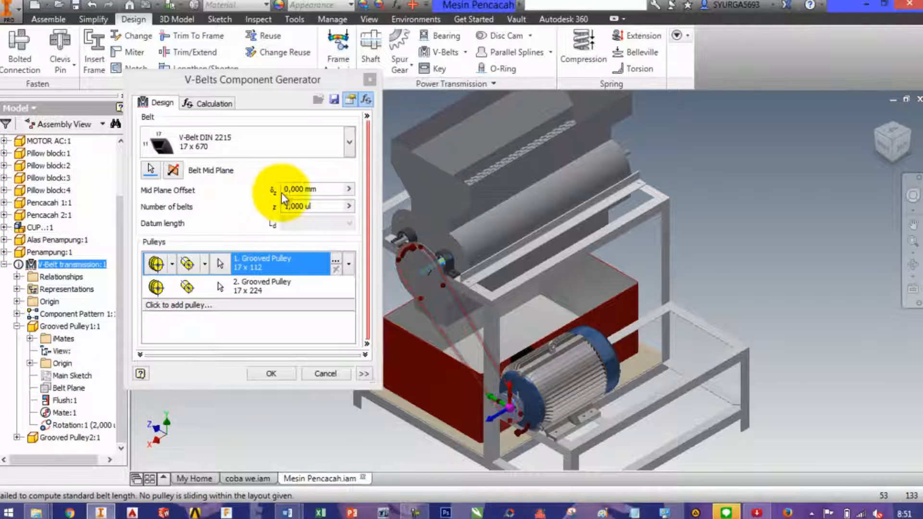
{"action": "left_click", "coordinate": [298, 189]}
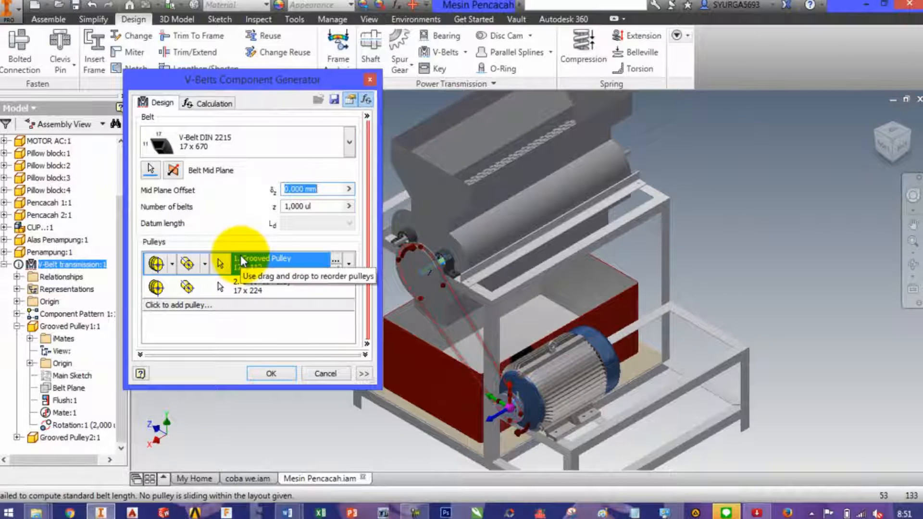
{"action": "left_click", "coordinate": [336, 261]}
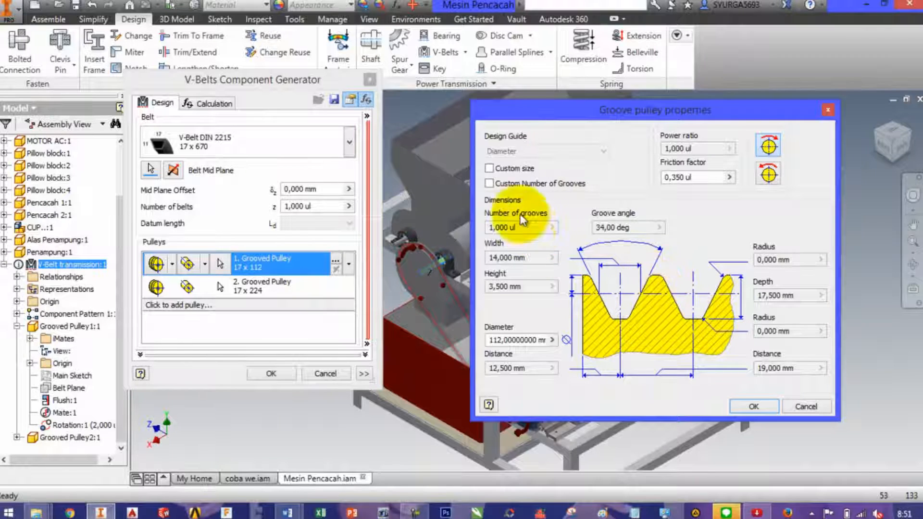
{"action": "left_click", "coordinate": [827, 111]}
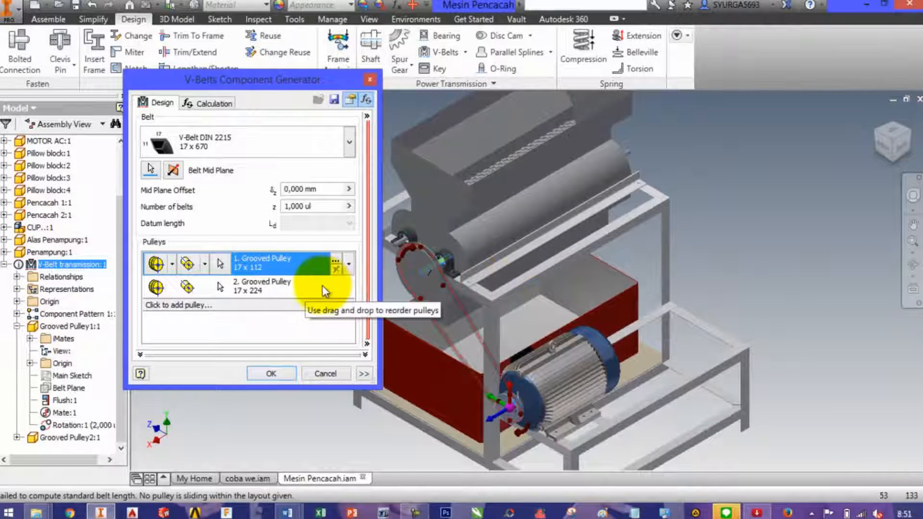
{"action": "left_click", "coordinate": [310, 290]}
{"action": "left_click", "coordinate": [306, 264]}
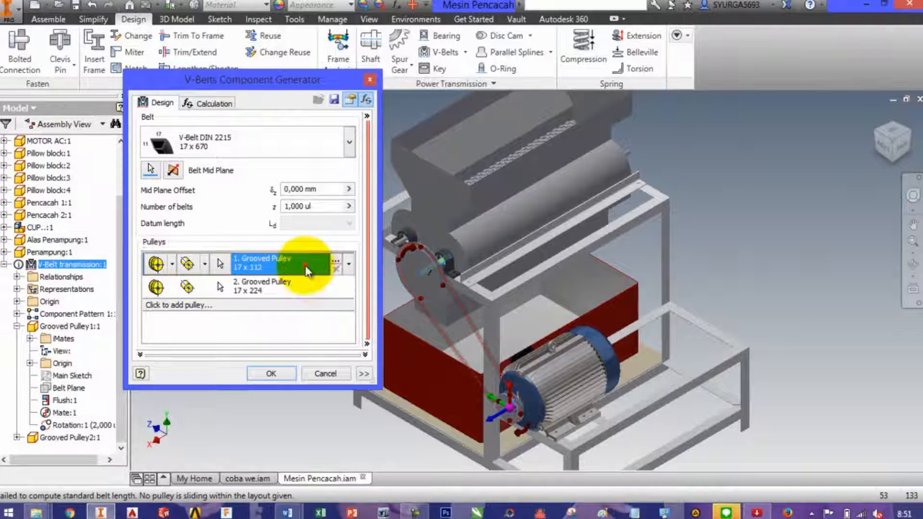
{"action": "left_click", "coordinate": [335, 265]}
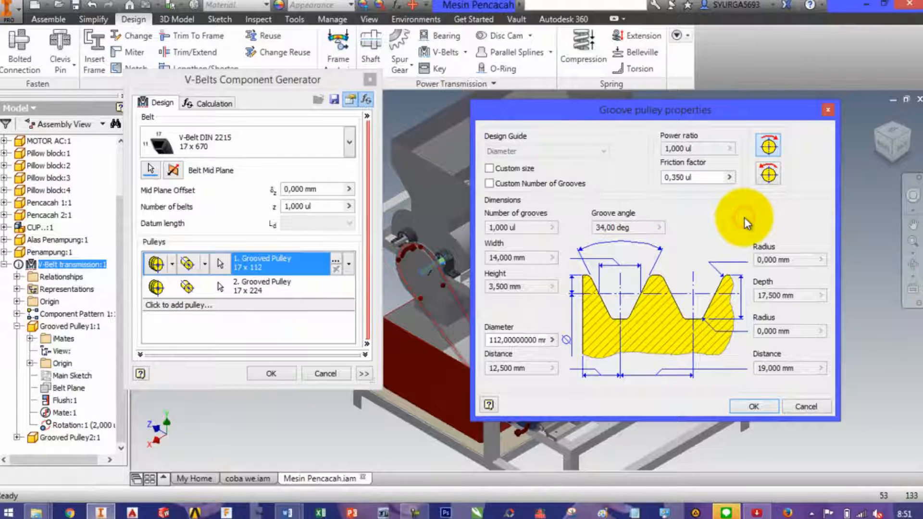
{"action": "left_click", "coordinate": [828, 110]}
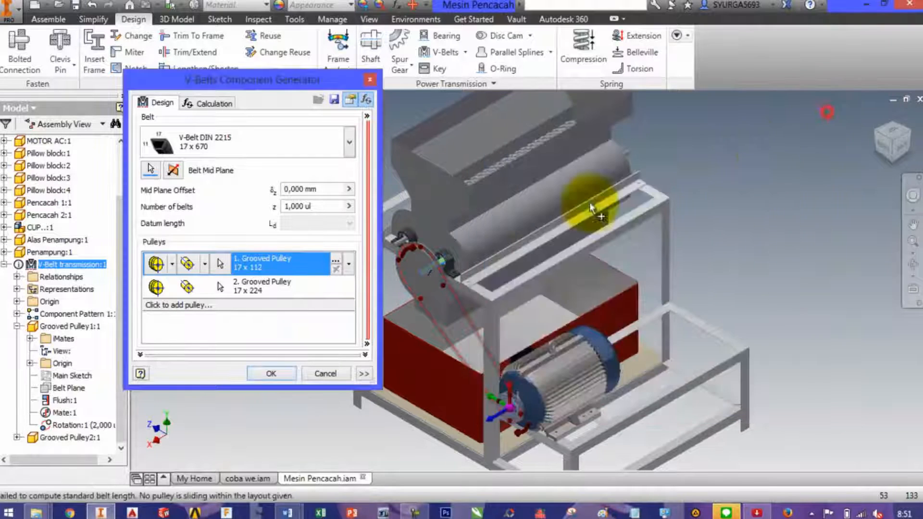
Review the V-belt strength calculation's power, torque and recommended pulley diameter values, and exit the generator without changes.
{"action": "left_click", "coordinate": [221, 103]}
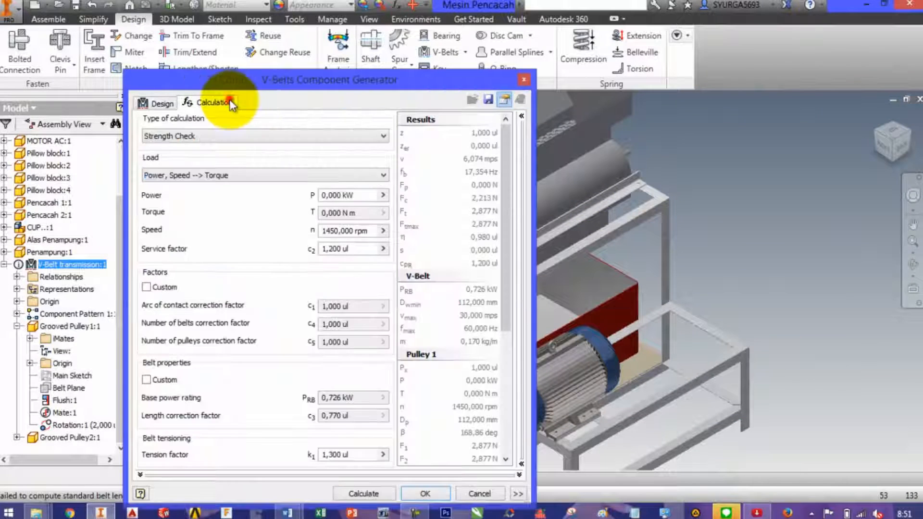
{"action": "left_click_drag", "start_coordinate": [366, 95], "coordinate": [453, 34]}
{"action": "left_click", "coordinate": [443, 136]}
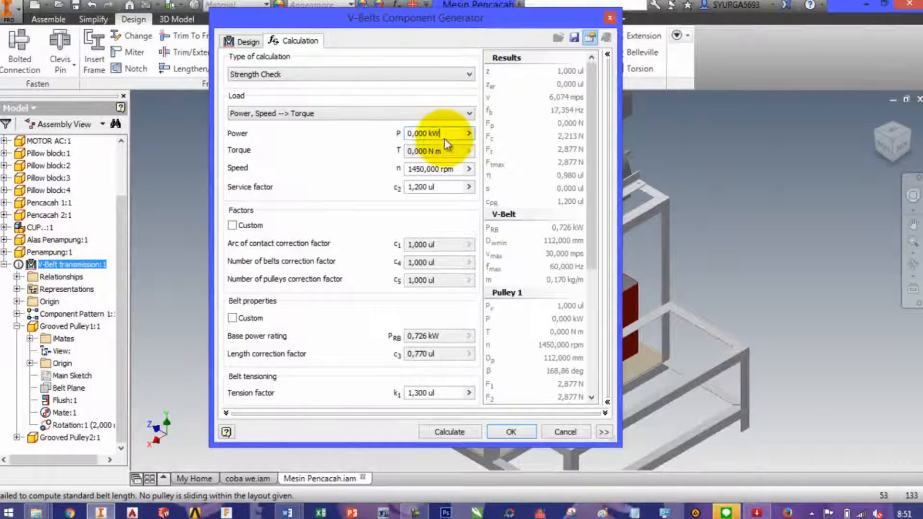
{"action": "left_click", "coordinate": [444, 151]}
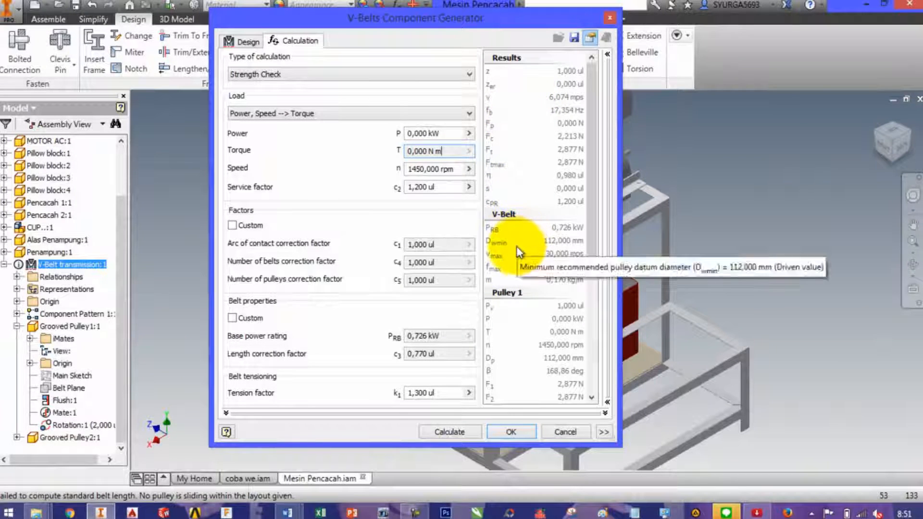
{"action": "left_click", "coordinate": [608, 20]}
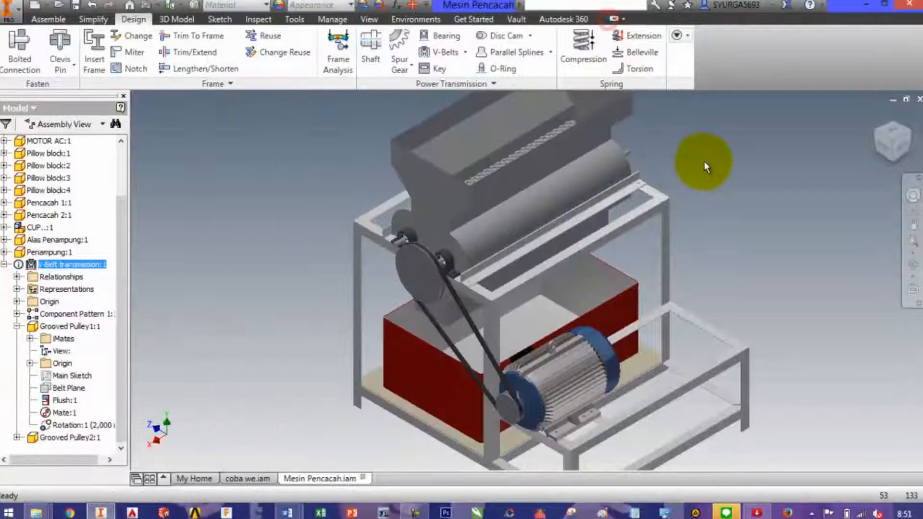
Open the V-belt transmission for editing again and inspect the small pulley's position on the motor shaft from the back.
{"action": "right_click", "coordinate": [456, 296]}
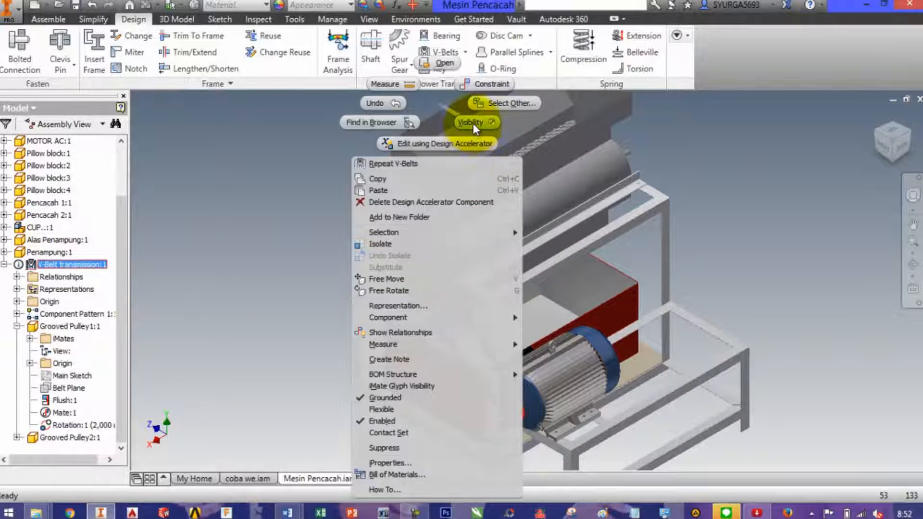
{"action": "left_click", "coordinate": [459, 144]}
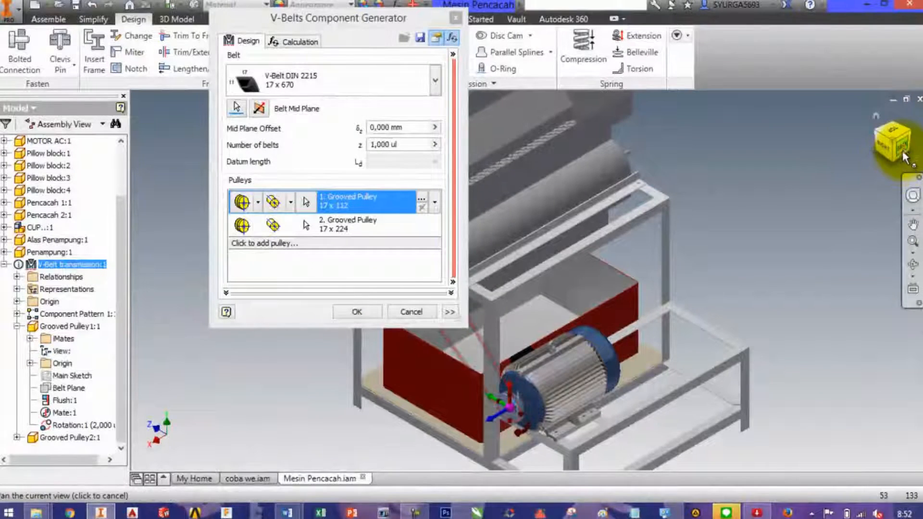
{"action": "left_click", "coordinate": [904, 155]}
{"action": "middle_click_drag", "start_coordinate": [604, 306], "coordinate": [693, 272]}
{"action": "scroll", "coordinate": [693, 271], "scroll_direction": "down", "scroll_amount": 5}
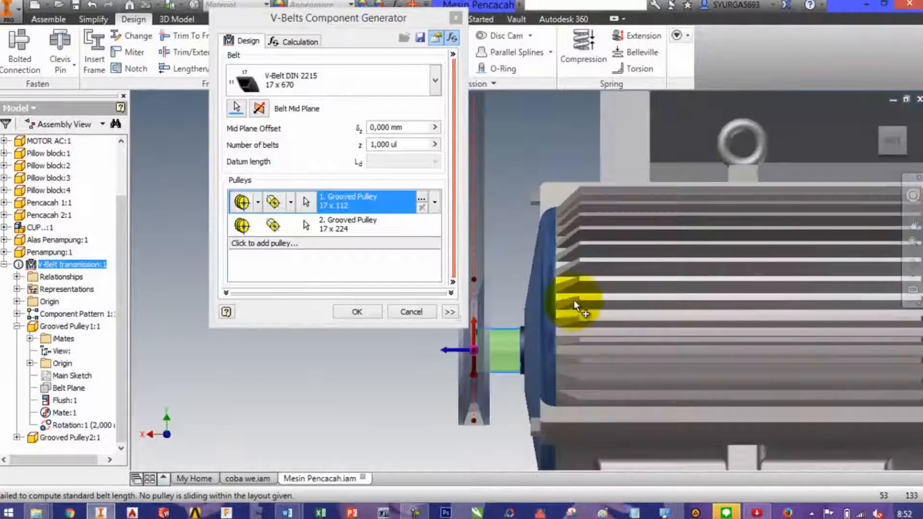
{"action": "middle_click_drag", "start_coordinate": [575, 306], "coordinate": [759, 206]}
{"action": "scroll", "coordinate": [755, 208], "scroll_direction": "down", "scroll_amount": 3}
{"action": "scroll", "coordinate": [683, 227], "scroll_direction": "down", "scroll_amount": 4}
{"action": "middle_click_drag", "start_coordinate": [520, 293], "coordinate": [783, 233]}
{"action": "scroll", "coordinate": [778, 230], "scroll_direction": "up", "scroll_amount": 3}
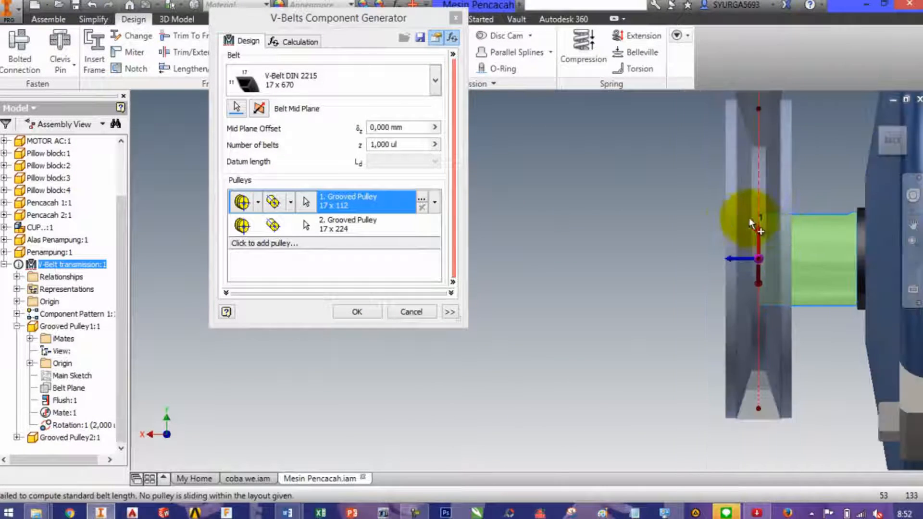
{"action": "scroll", "coordinate": [722, 221], "scroll_direction": "down", "scroll_amount": 3}
{"action": "middle_click_drag", "start_coordinate": [721, 221], "coordinate": [587, 231]}
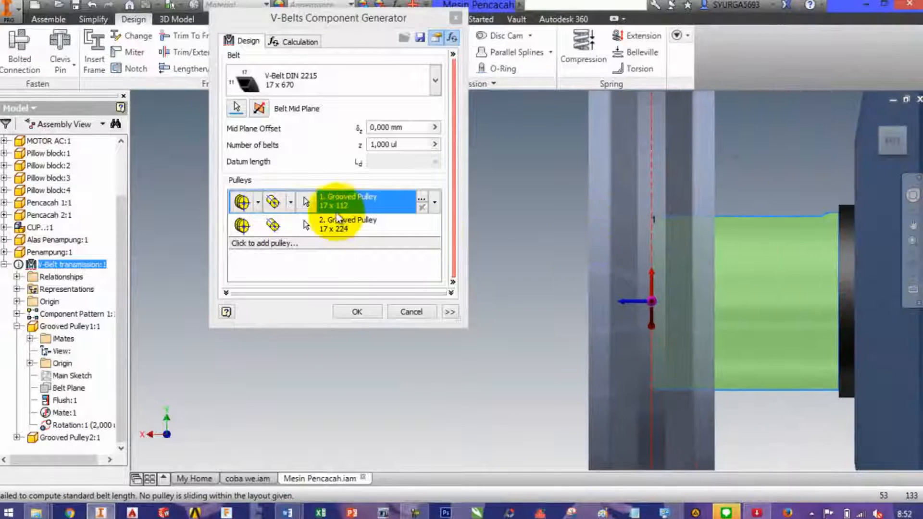
Try belt mid plane offsets of 5, -5 and -9 mm, set the offset to -12 mm, and accept the transmission.
{"action": "left_click", "coordinate": [412, 127]}
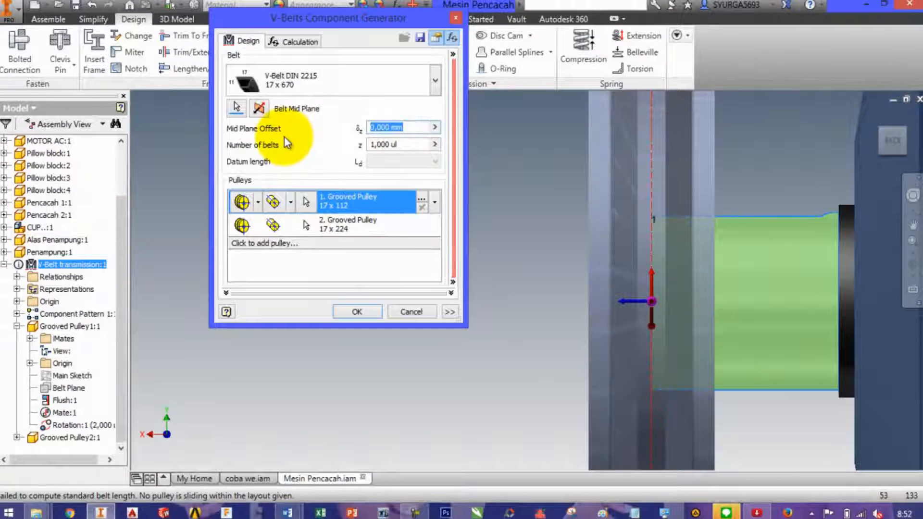
{"action": "type", "text": "5"}
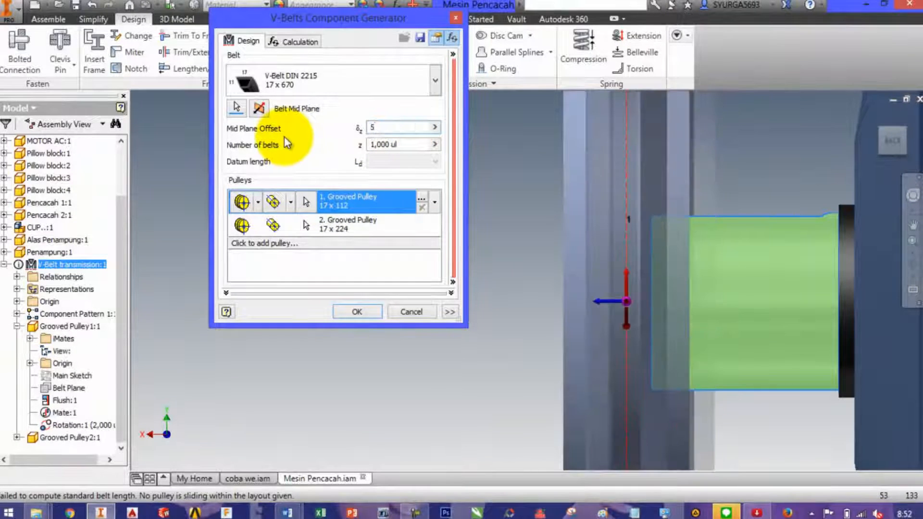
{"action": "key", "text": "BackSpace"}
{"action": "type", "text": "-5"}
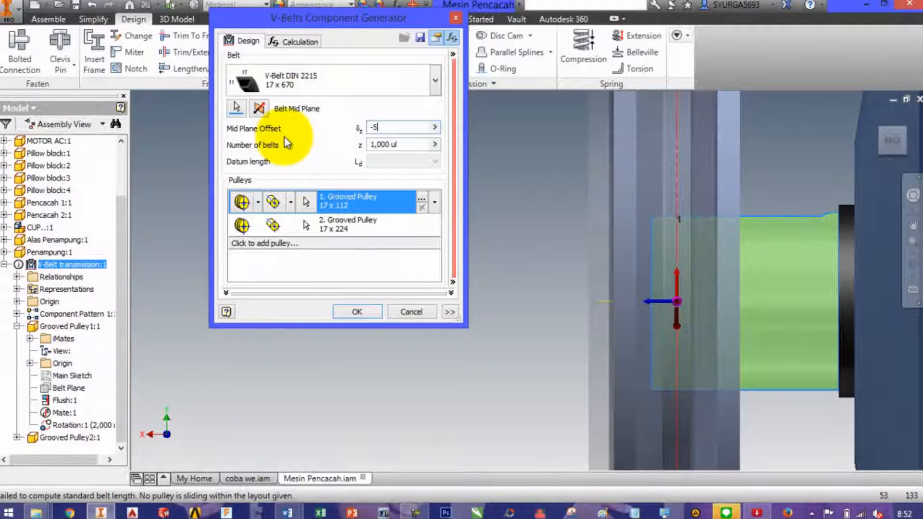
{"action": "key", "text": "BackSpace"}
{"action": "type", "text": "9"}
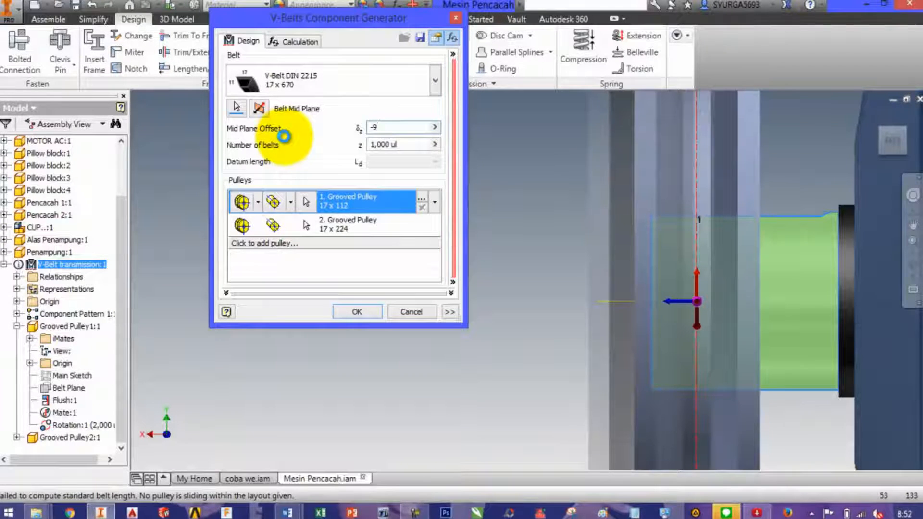
{"action": "key", "text": "BackSpace"}
{"action": "type", "text": "12"}
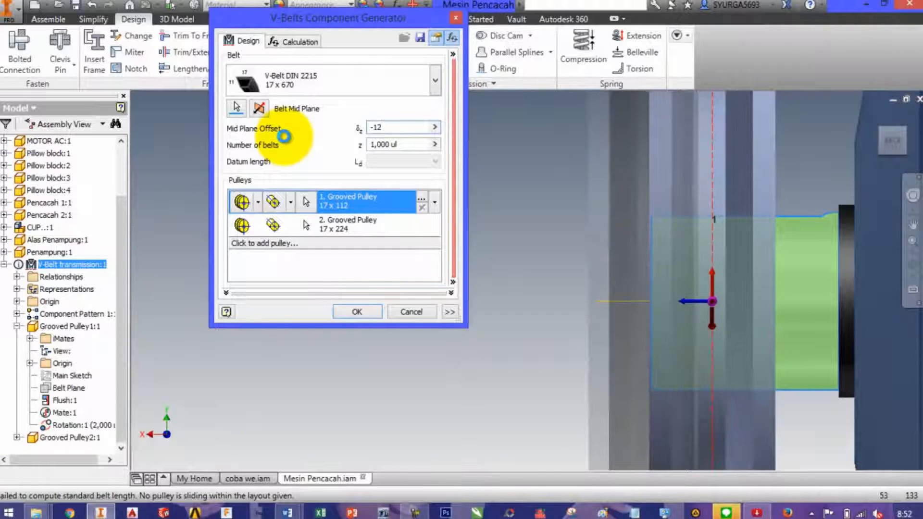
{"action": "middle_click_drag", "start_coordinate": [583, 259], "coordinate": [577, 226], "text": "shift"}
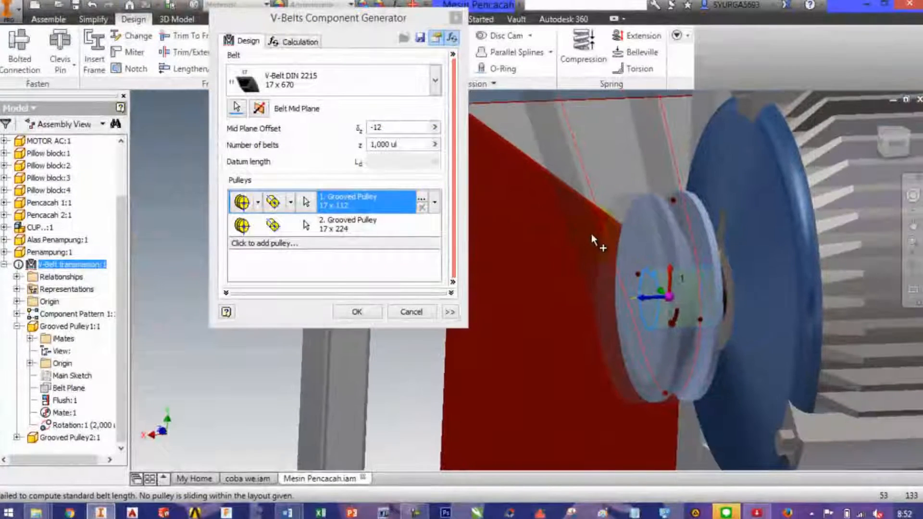
{"action": "left_click", "coordinate": [353, 311]}
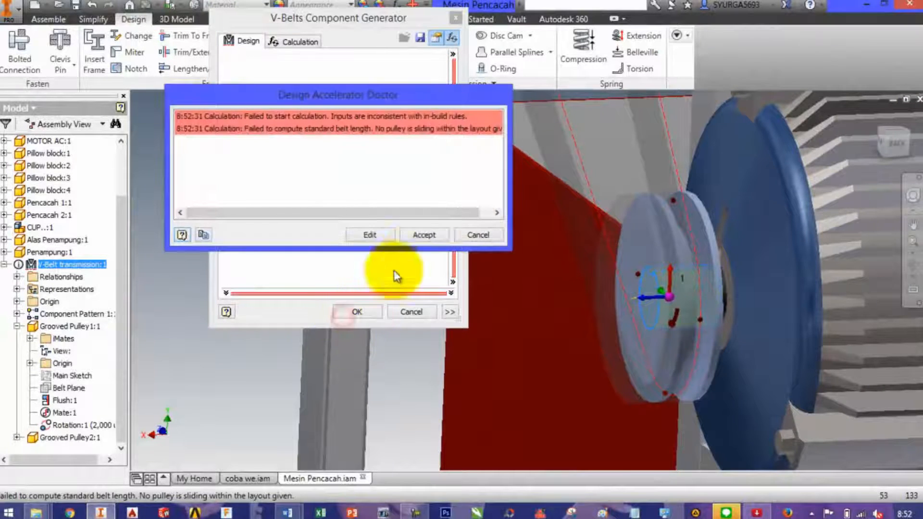
{"action": "left_click", "coordinate": [414, 235]}
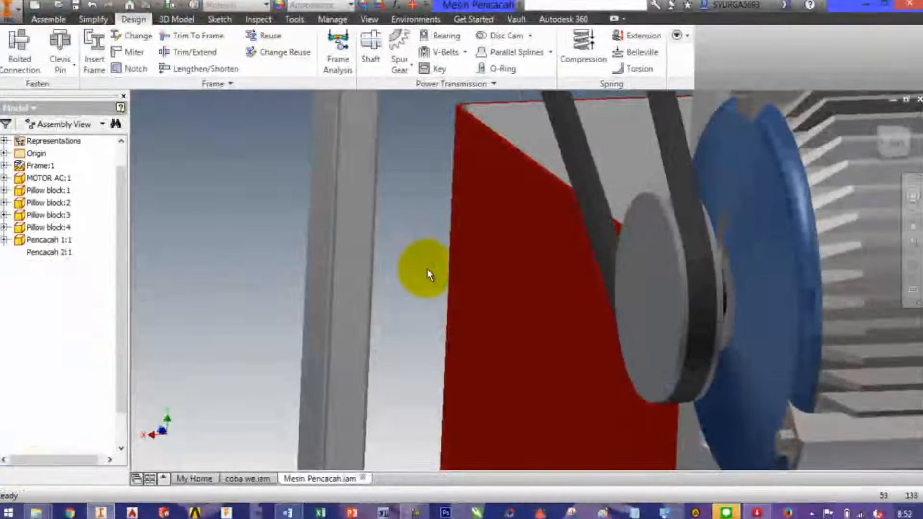
Reopen the V-belt transmission, try a mid plane offset of -11 mm, set it to -15 mm, and accept the design.
{"action": "scroll", "coordinate": [660, 301], "scroll_direction": "down", "scroll_amount": 4}
{"action": "middle_click_drag", "start_coordinate": [659, 301], "coordinate": [637, 397]}
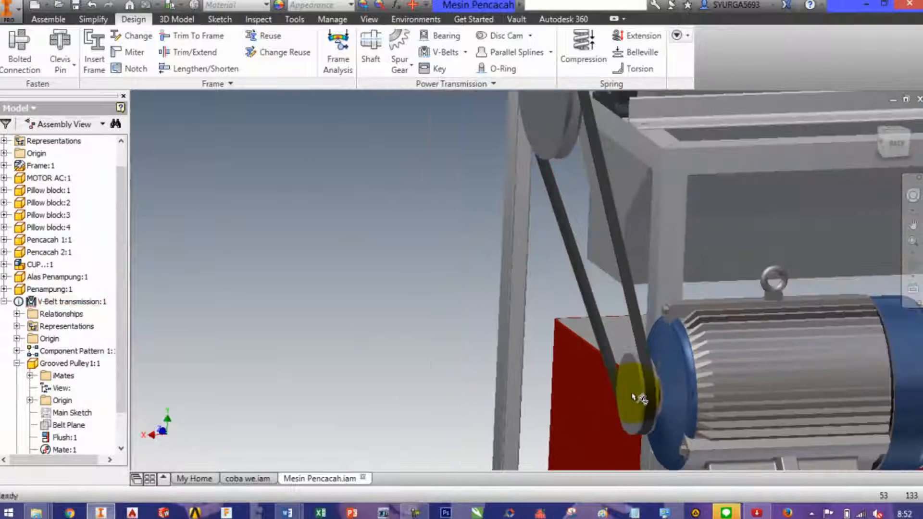
{"action": "right_click", "coordinate": [557, 146]}
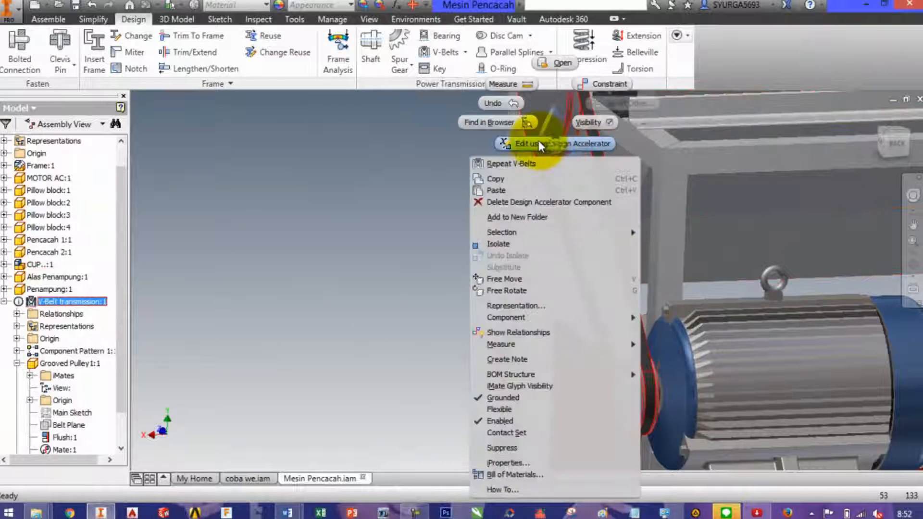
{"action": "left_click", "coordinate": [538, 141]}
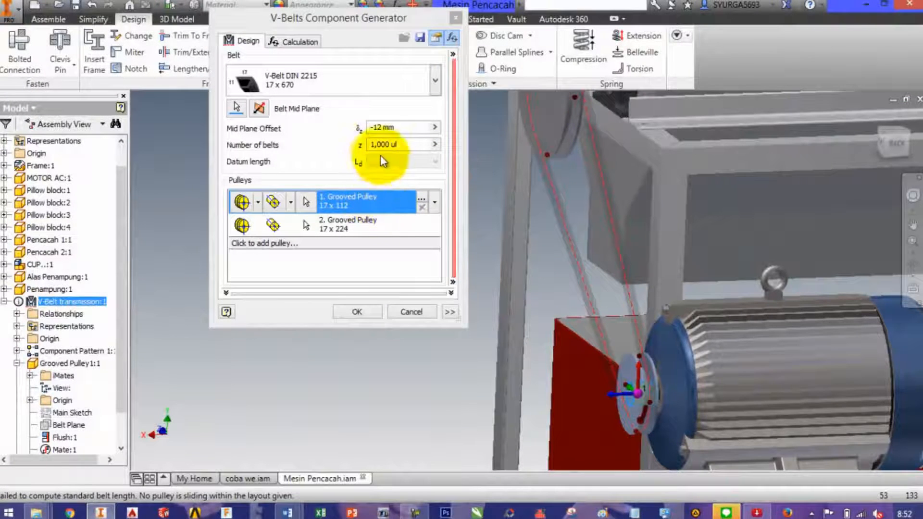
{"action": "left_click", "coordinate": [381, 128]}
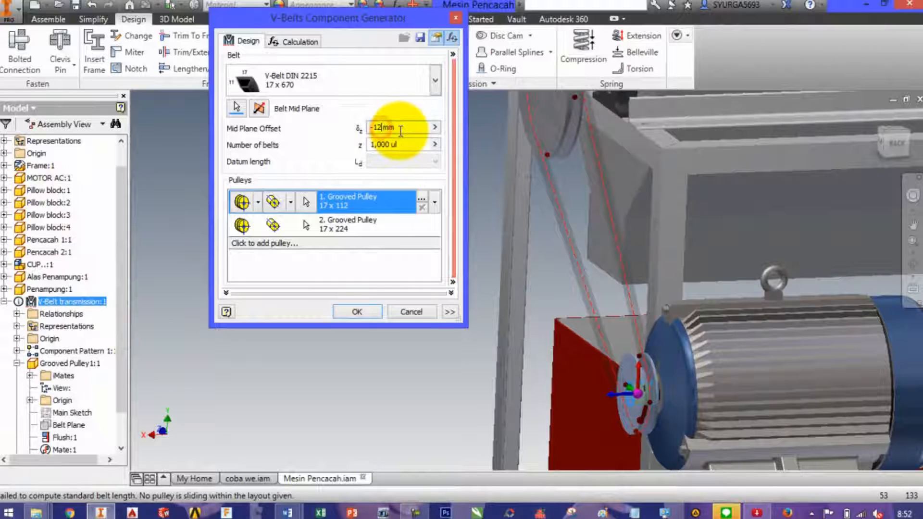
{"action": "key", "text": "BackSpace"}
{"action": "type", "text": "1"}
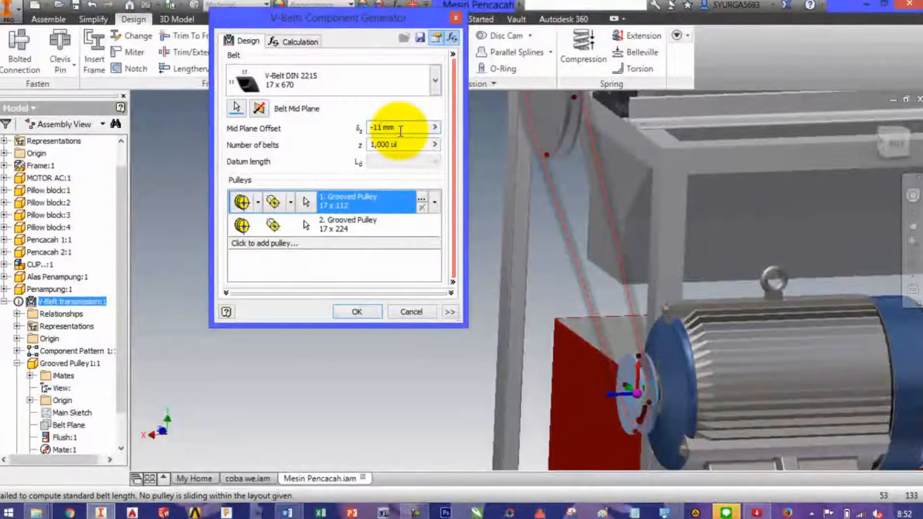
{"action": "key", "text": "BackSpace"}
{"action": "type", "text": "5"}
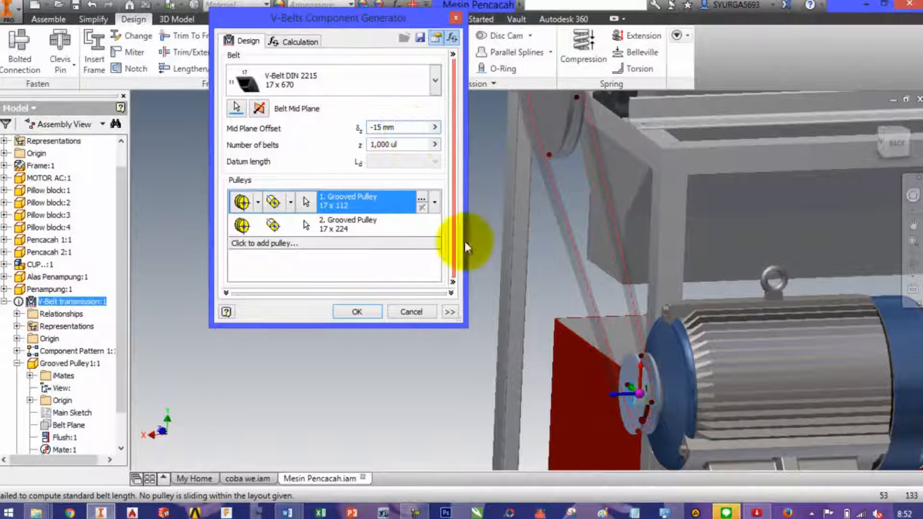
{"action": "left_click", "coordinate": [357, 310]}
{"action": "left_click", "coordinate": [422, 234]}
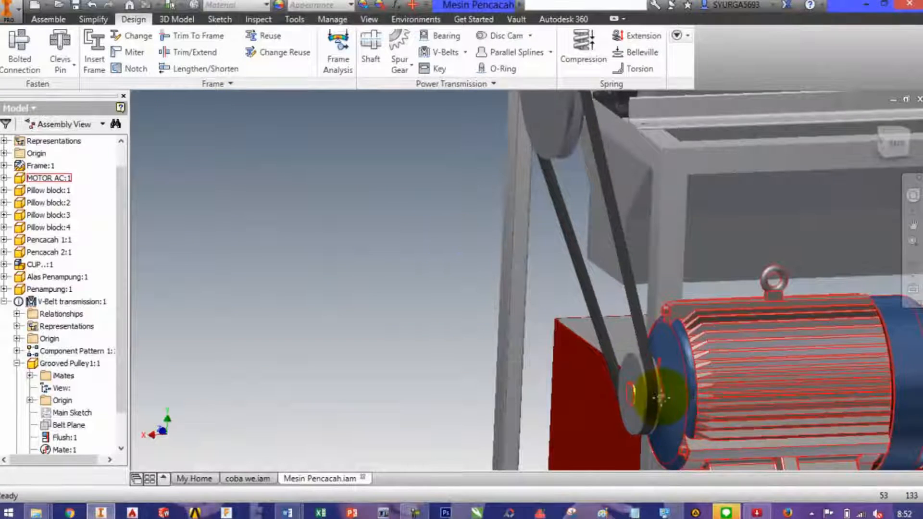
Examine the small pulley's seating on the motor shaft and the complete shredder assembly in an isometric view.
{"action": "middle_click_drag", "start_coordinate": [662, 398], "coordinate": [661, 464]}
{"action": "middle_click_drag", "start_coordinate": [598, 306], "coordinate": [559, 138]}
{"action": "scroll", "coordinate": [612, 299], "scroll_direction": "down", "scroll_amount": 3}
{"action": "scroll", "coordinate": [611, 300], "scroll_direction": "up", "scroll_amount": 2}
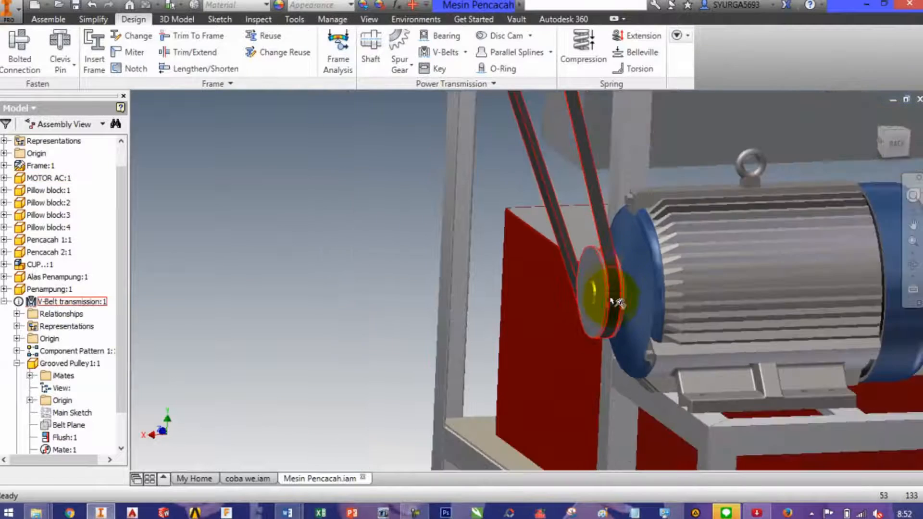
{"action": "middle_click_drag", "start_coordinate": [610, 300], "coordinate": [545, 320], "text": "shift"}
{"action": "scroll", "coordinate": [586, 295], "scroll_direction": "up", "scroll_amount": 4}
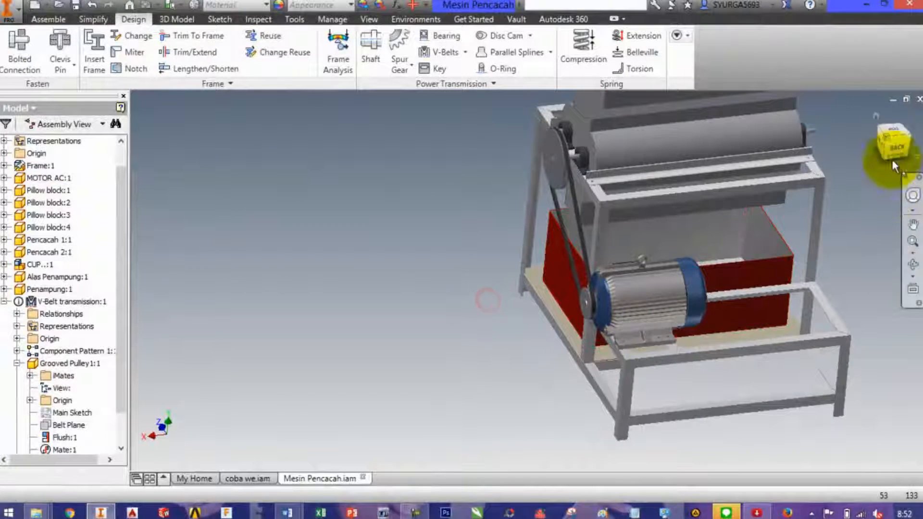
{"action": "left_click", "coordinate": [886, 137]}
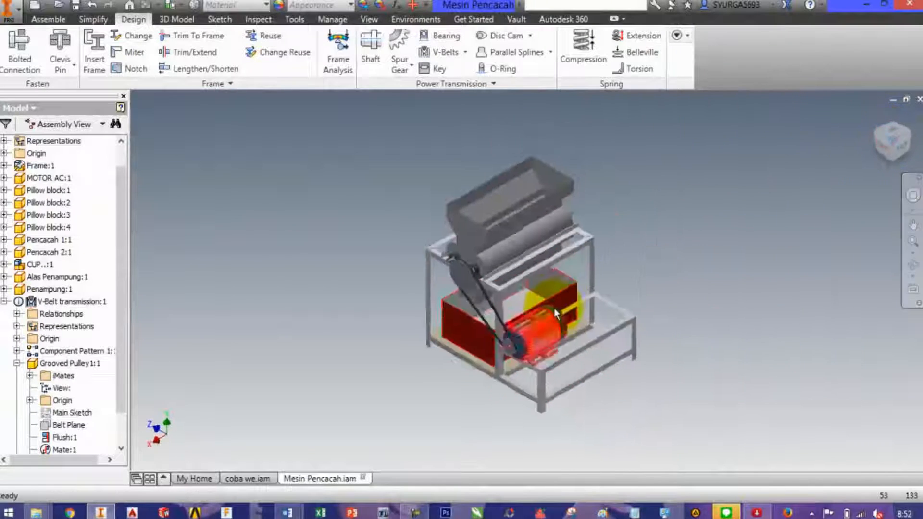
{"action": "scroll", "coordinate": [554, 316], "scroll_direction": "down", "scroll_amount": 3}
{"action": "middle_click_drag", "start_coordinate": [552, 319], "coordinate": [674, 299]}
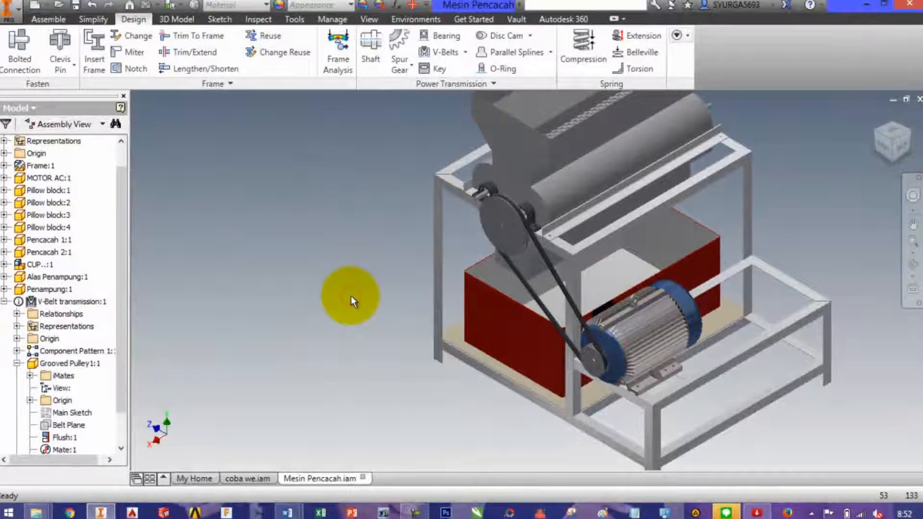